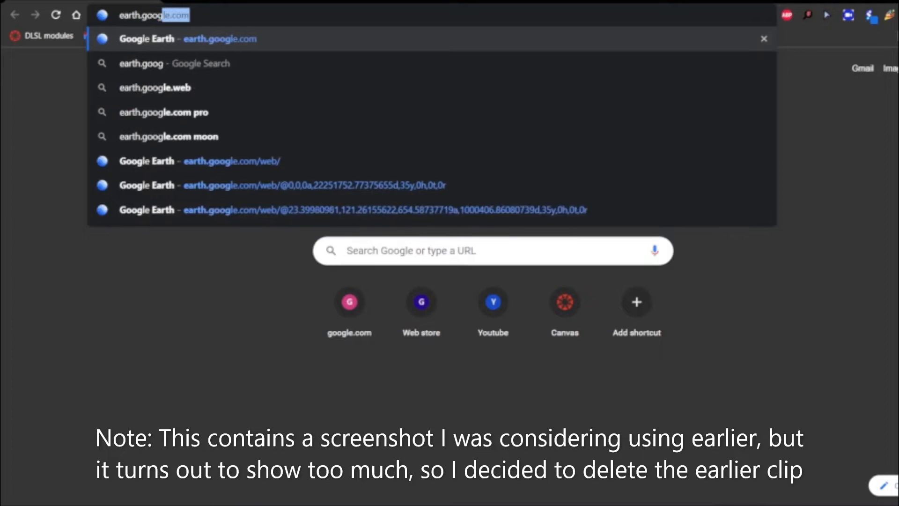
Load Google Earth from earth.google.com and close the leftover Snipping Tool window.
key(Return)
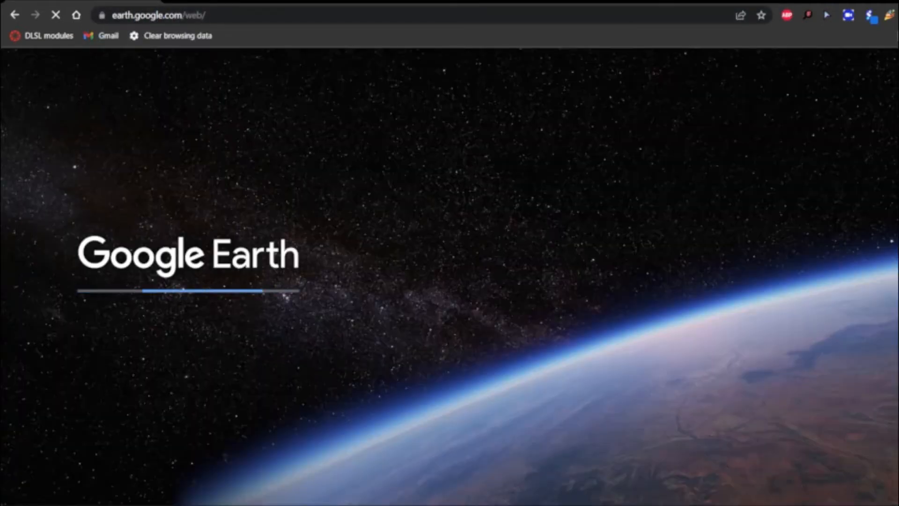
mouse_move(620, 504)
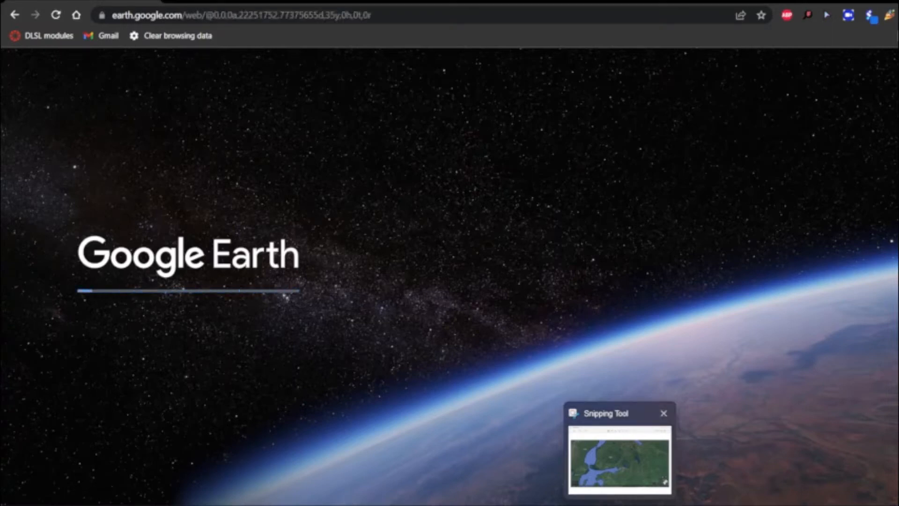
click(663, 413)
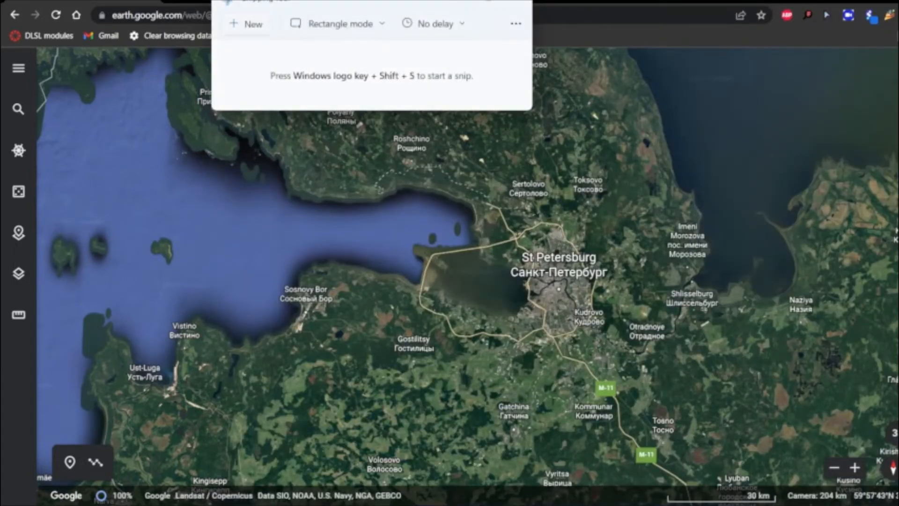
Capture a rectangular snip of the entire Google Earth map view around St Petersburg.
click(247, 24)
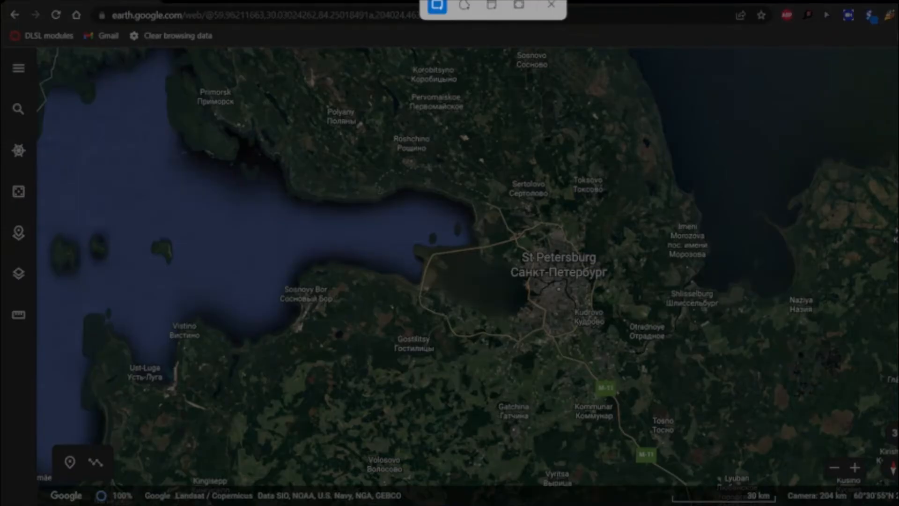
drag(34, 47, 897, 501)
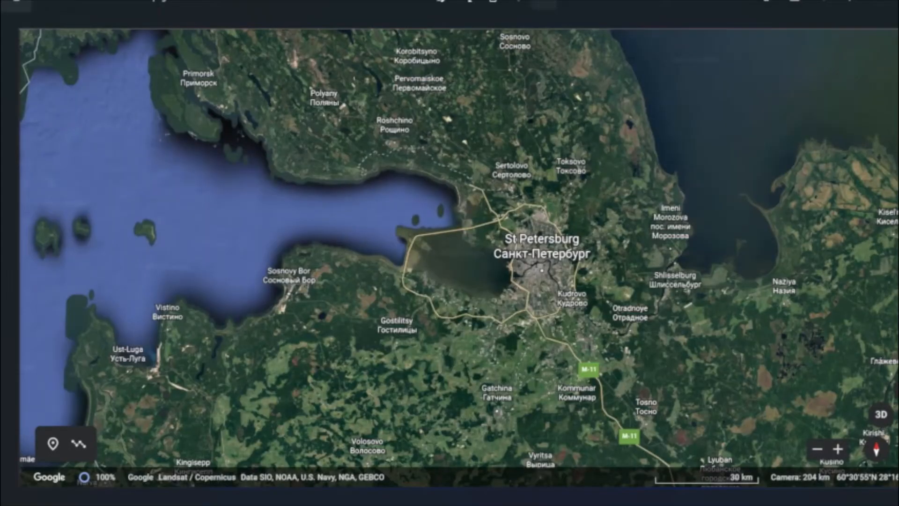
Check the screenshot's pixel dimensions in its resize settings, and calculate the 16:9 height for a width of 1852 on calculateaspectratio.com.
click(545, 3)
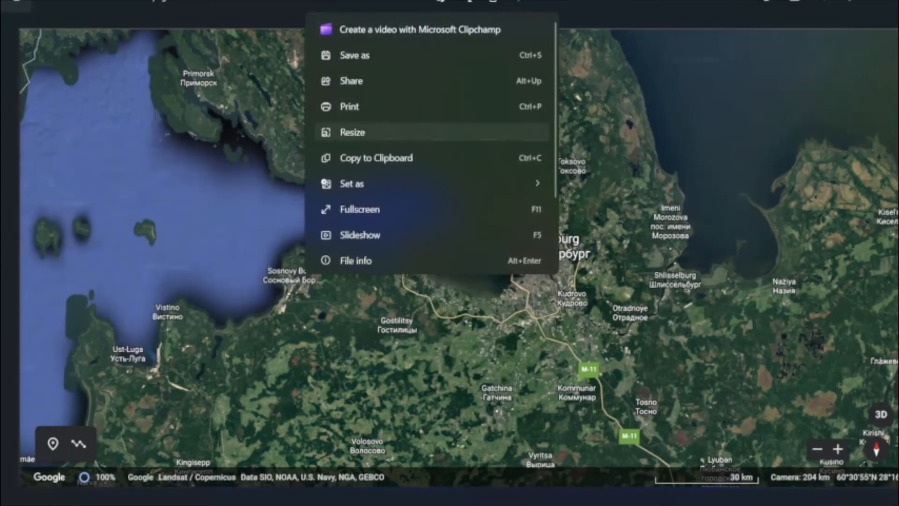
click(351, 130)
click(472, 334)
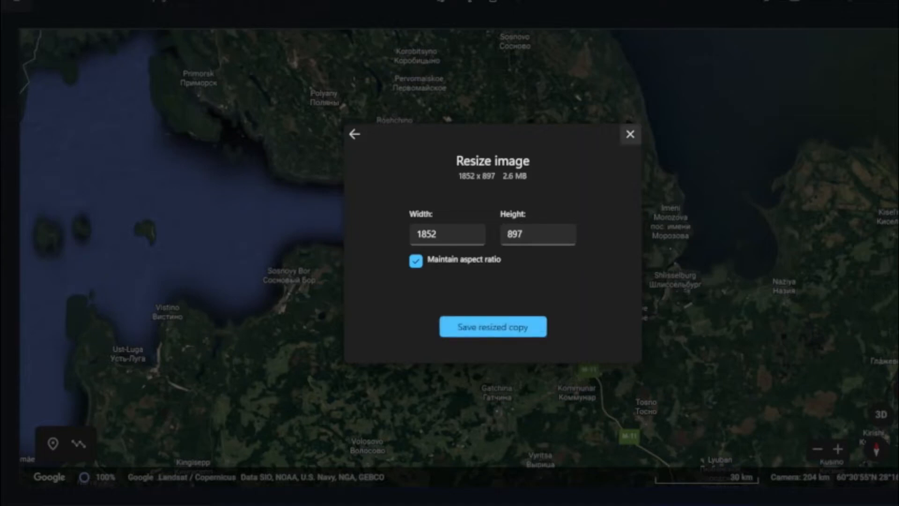
click(630, 134)
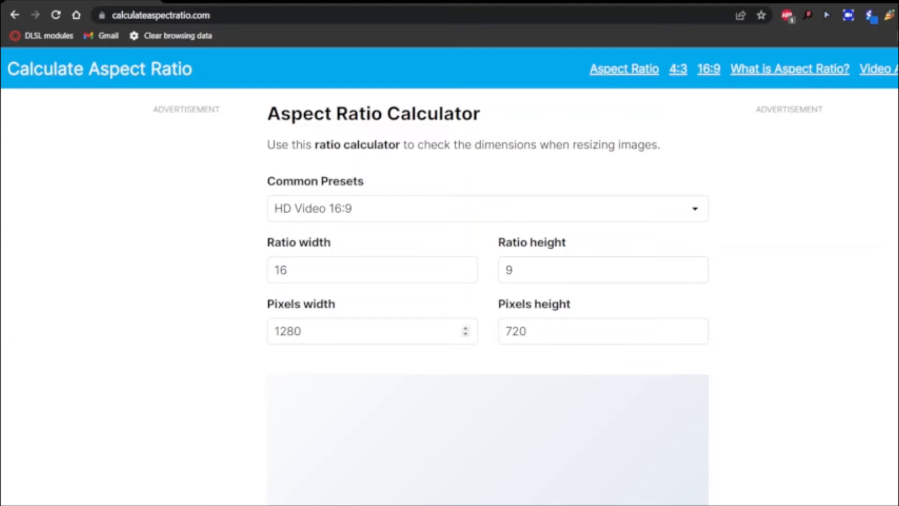
double_click(287, 331)
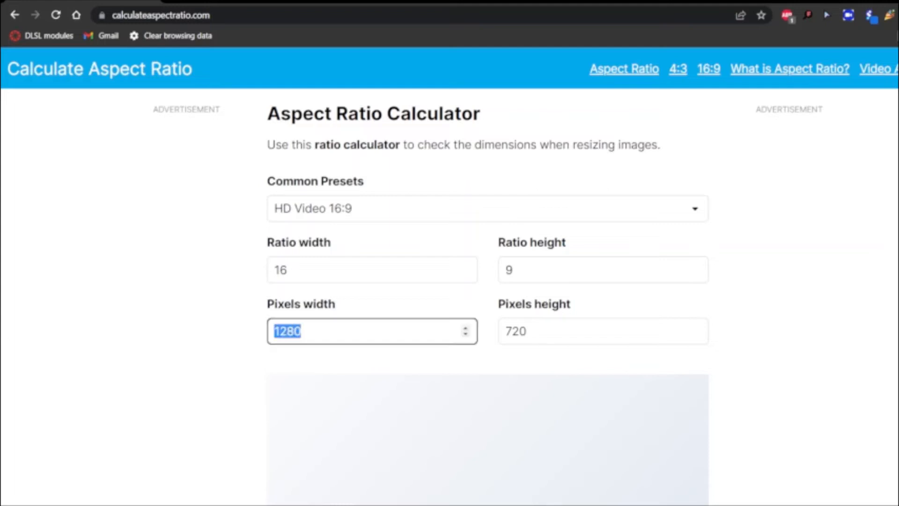
text(1852)
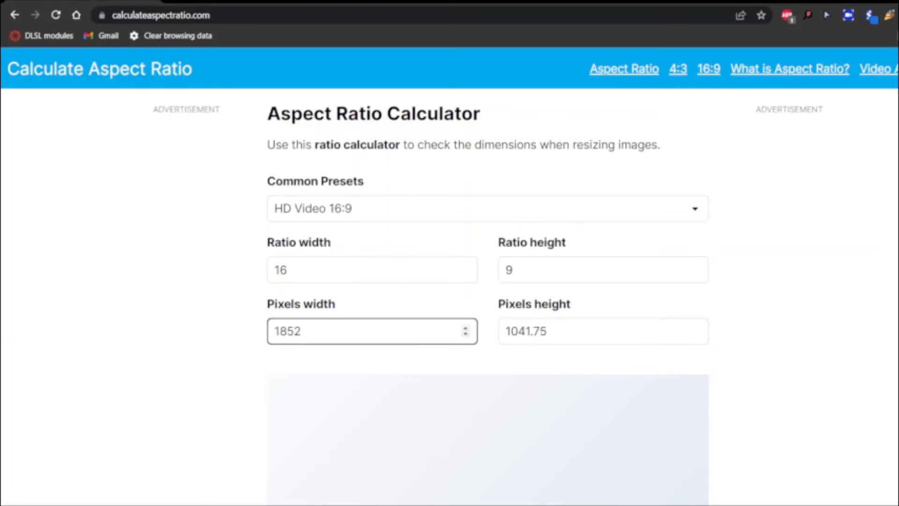
Return to the screenshot in Photos and recheck its pixel height in the resize settings without resizing it.
mouse_move(735, 505)
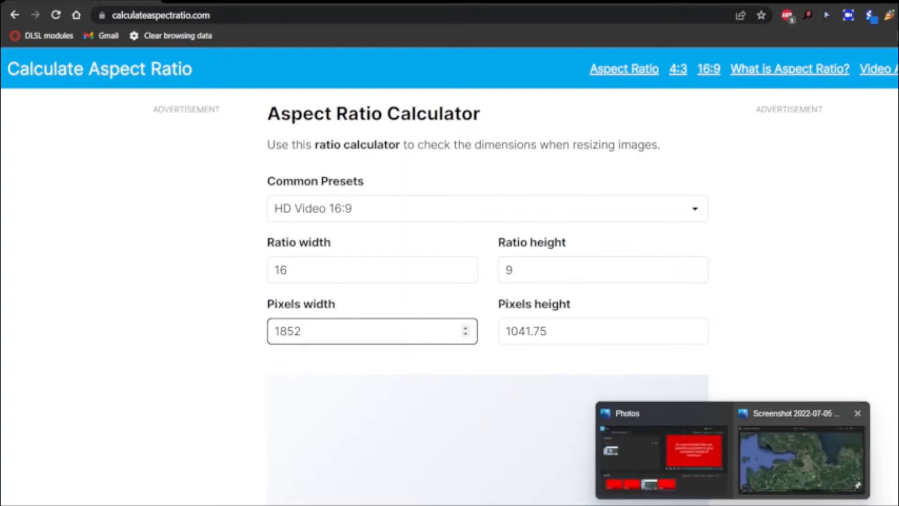
click(802, 461)
click(544, 3)
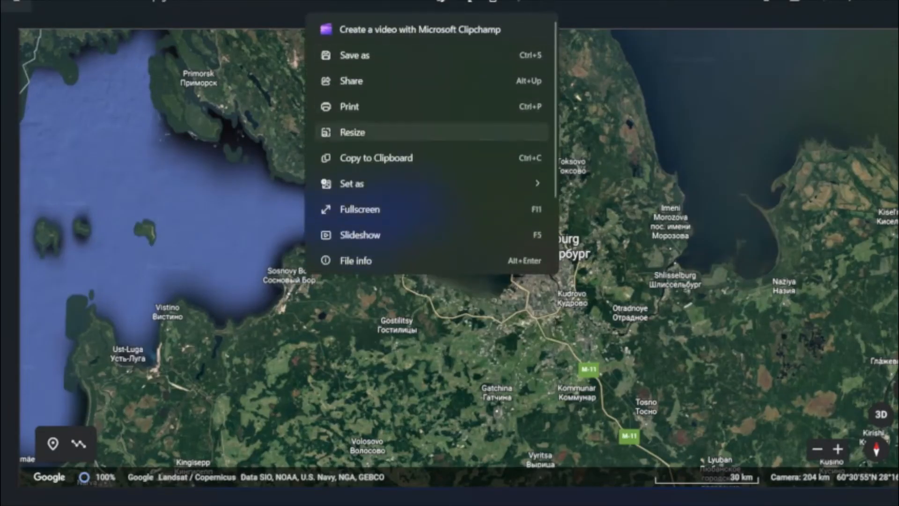
click(328, 131)
click(473, 333)
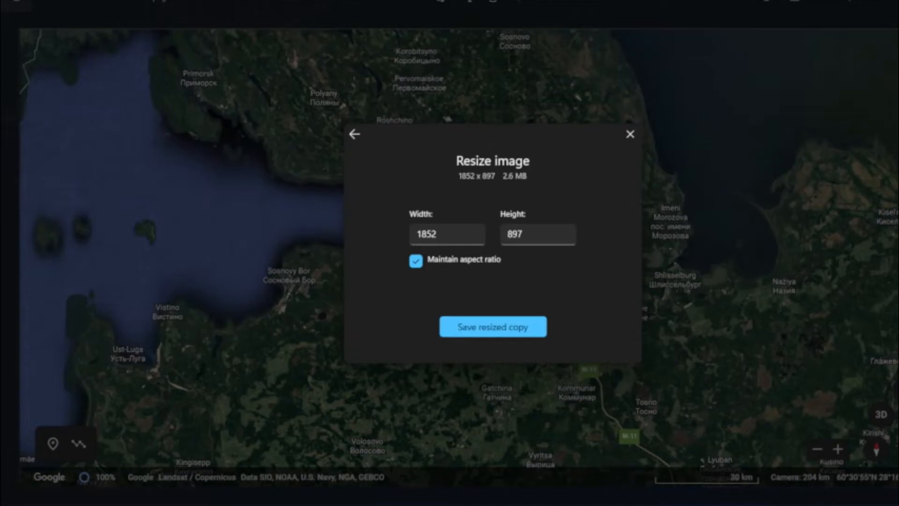
click(630, 134)
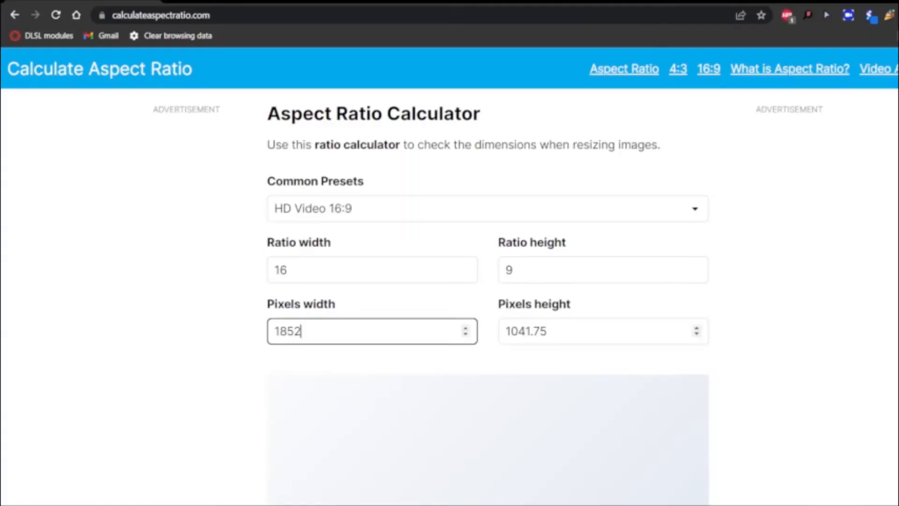
Calculate the matching 16:9 width in the aspect ratio calculator for a pixel height of 897.
key(Tab)
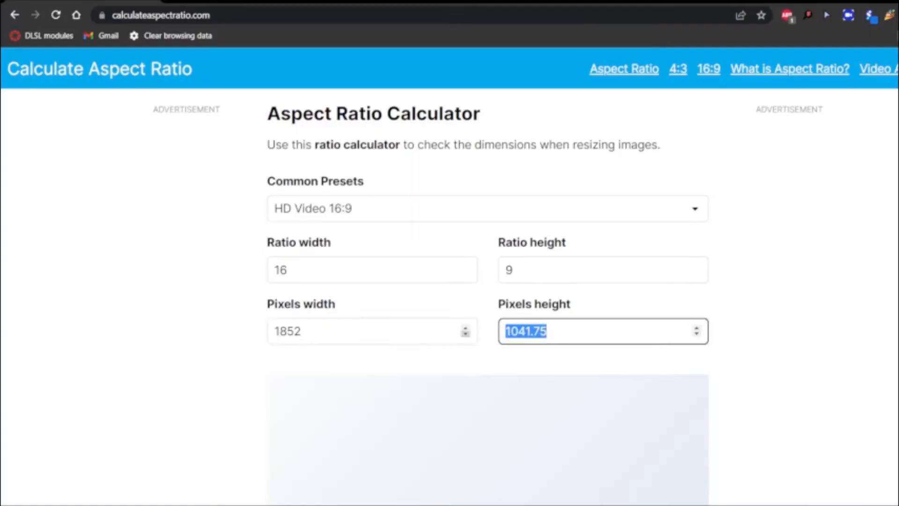
text(897)
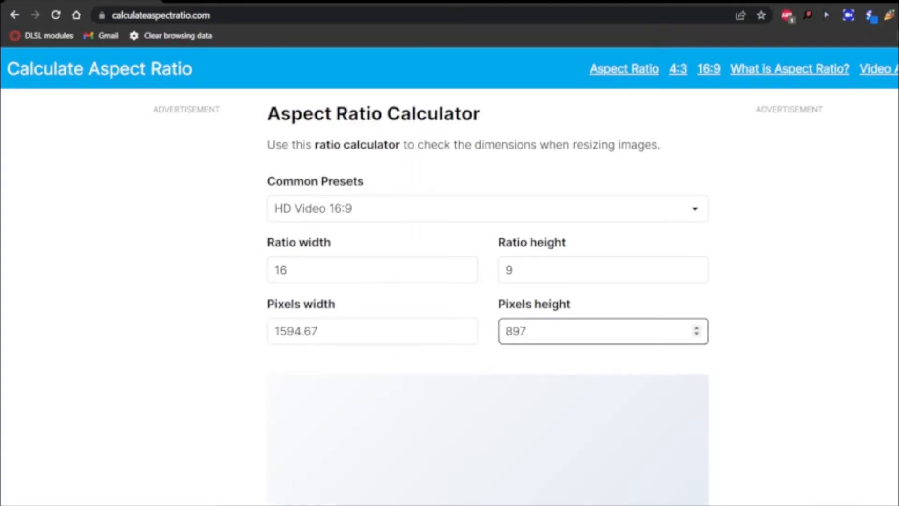
scroll(449, 276, down, 3)
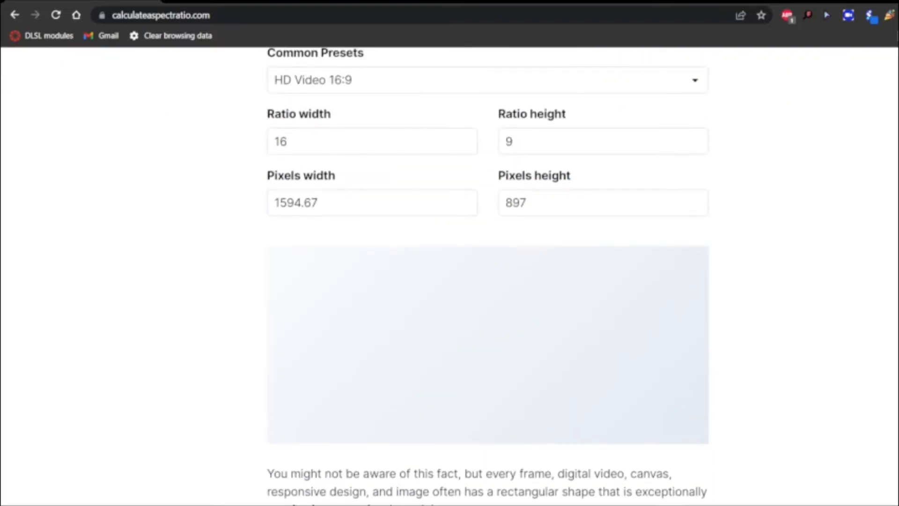
scroll(450, 276, down, 3)
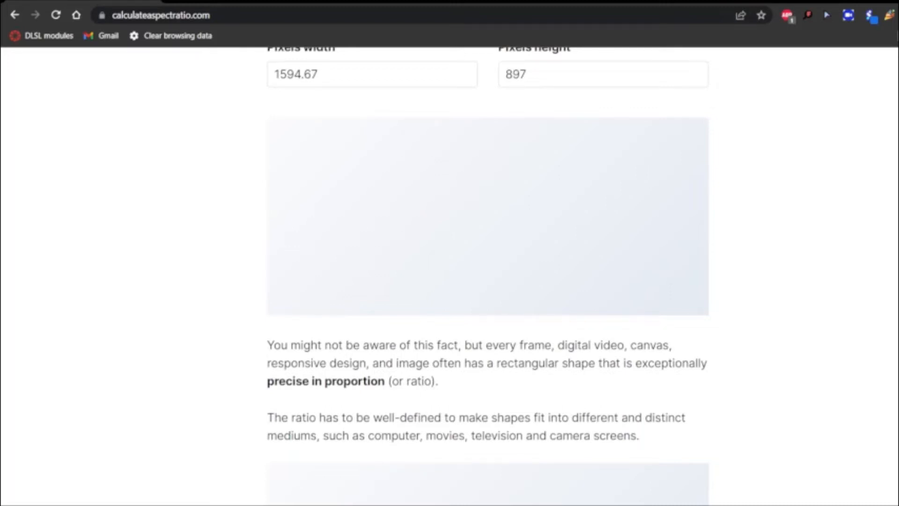
Search the web for "crop image" in a new tab and open the iLoveIMG crop page.
key(ctrl+t)
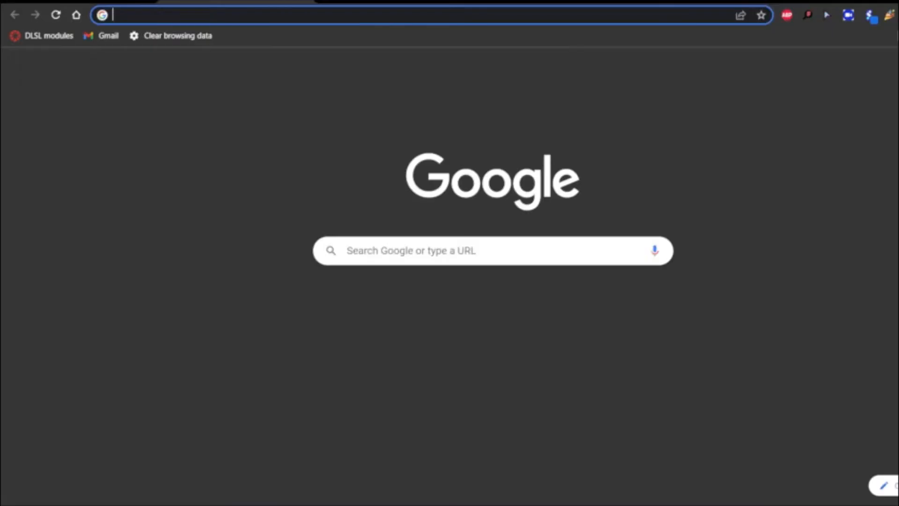
text(crop image)
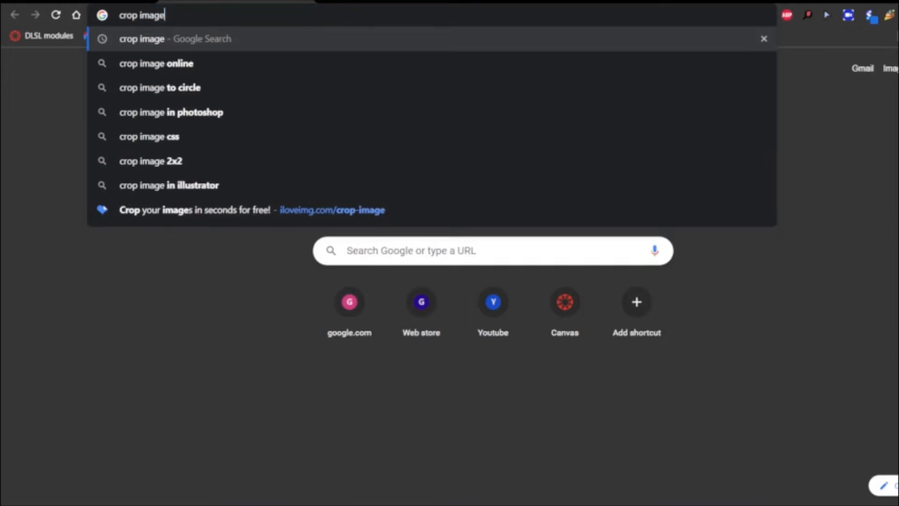
key(Return)
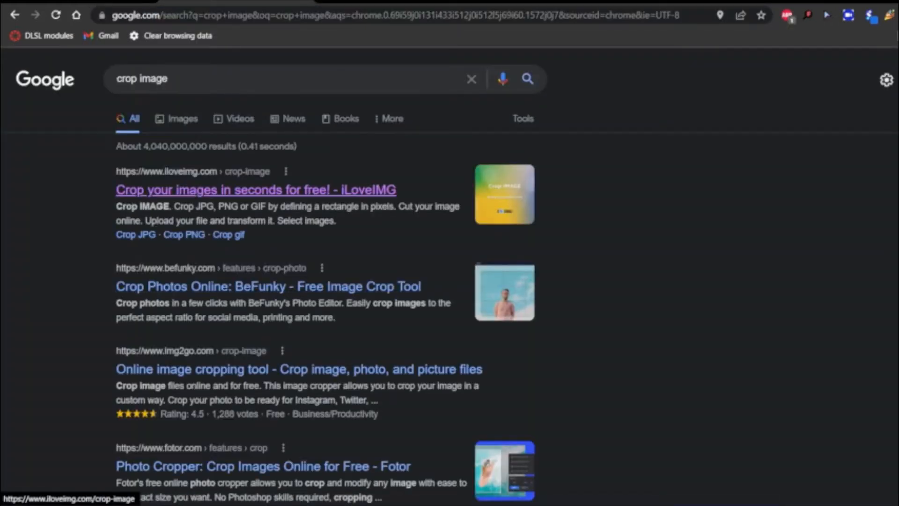
click(256, 190)
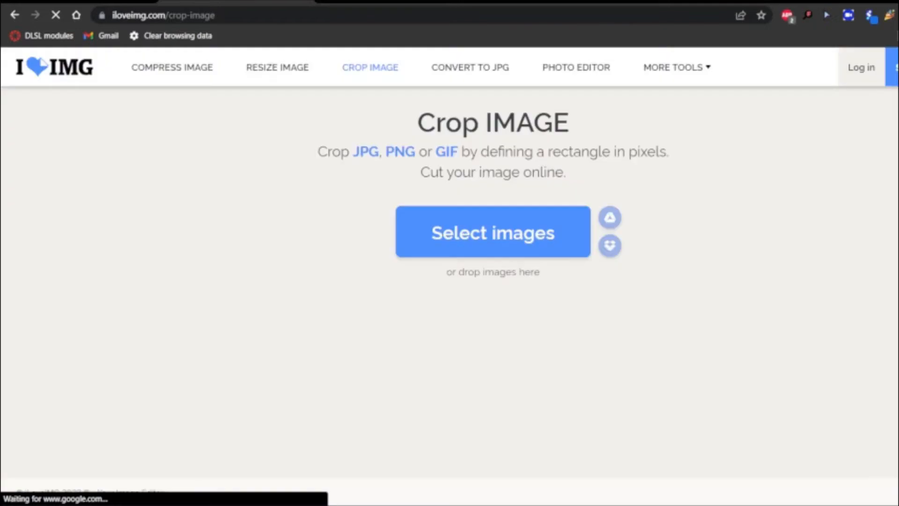
click(493, 232)
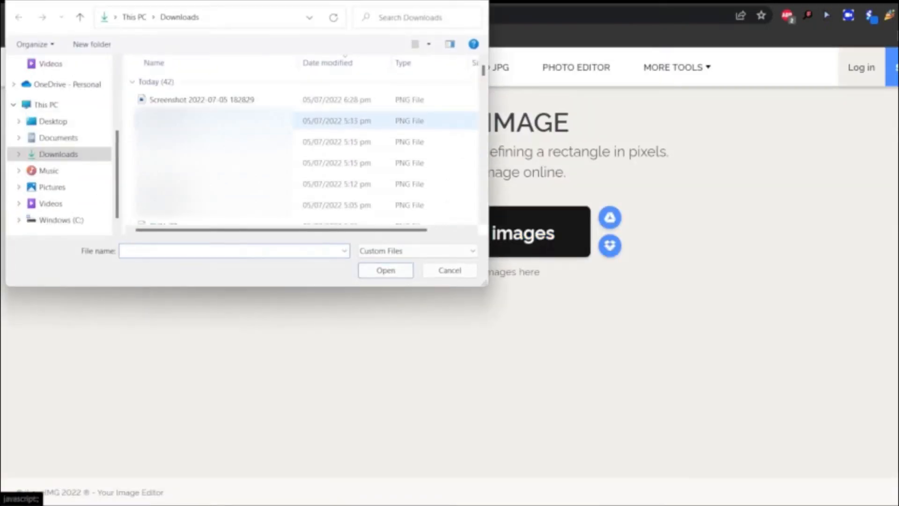
click(202, 100)
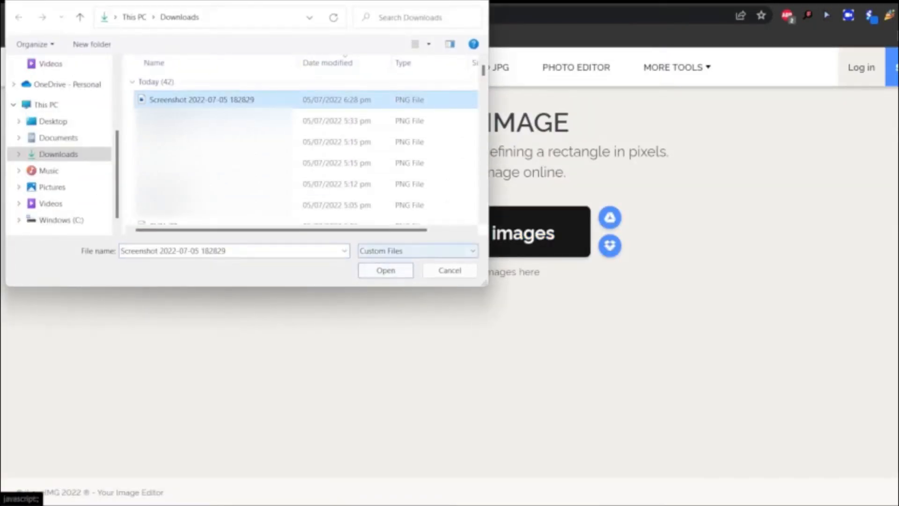
click(386, 270)
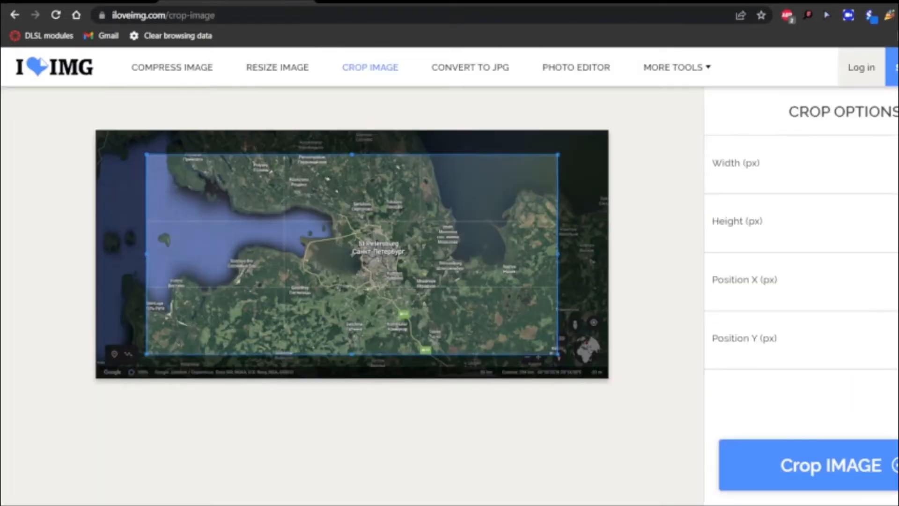
Set the crop area to about 1595 × 897 px, spanning the map's full height and aligned with its right edge.
drag(558, 254, 589, 254)
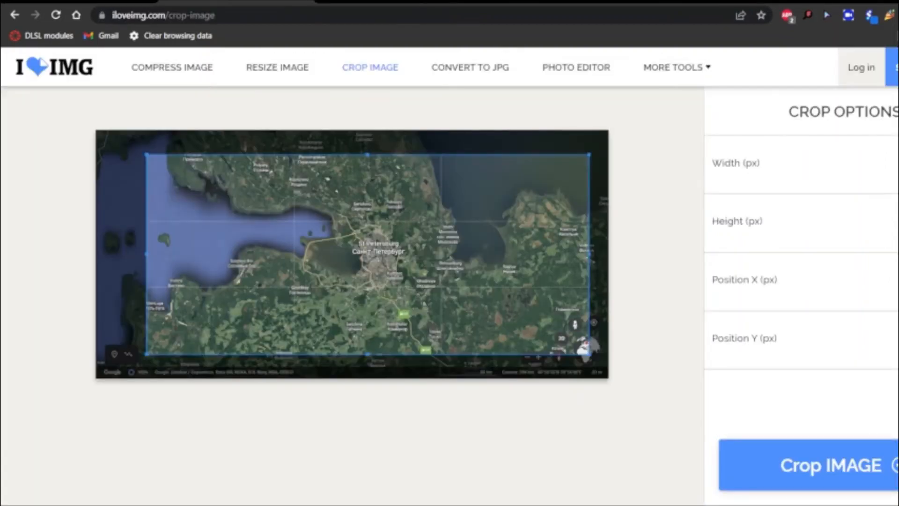
drag(367, 355, 367, 378)
drag(367, 154, 367, 130)
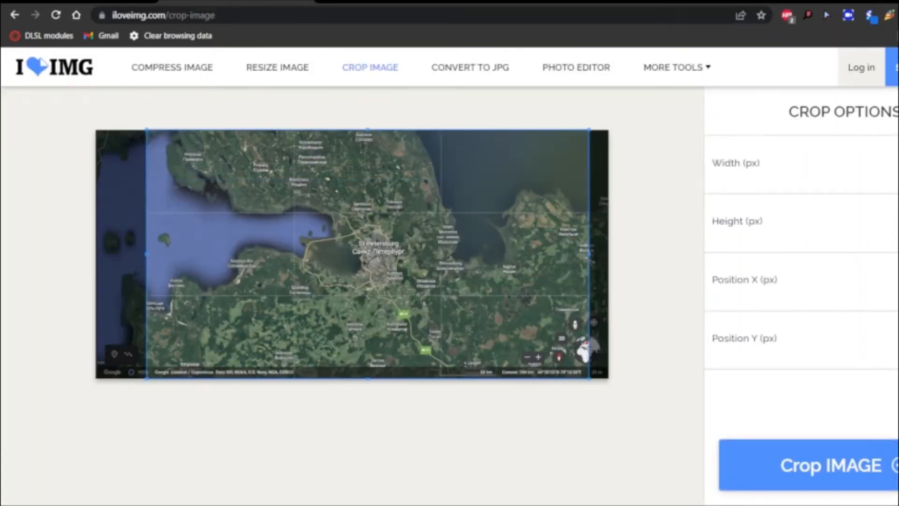
drag(368, 254, 387, 254)
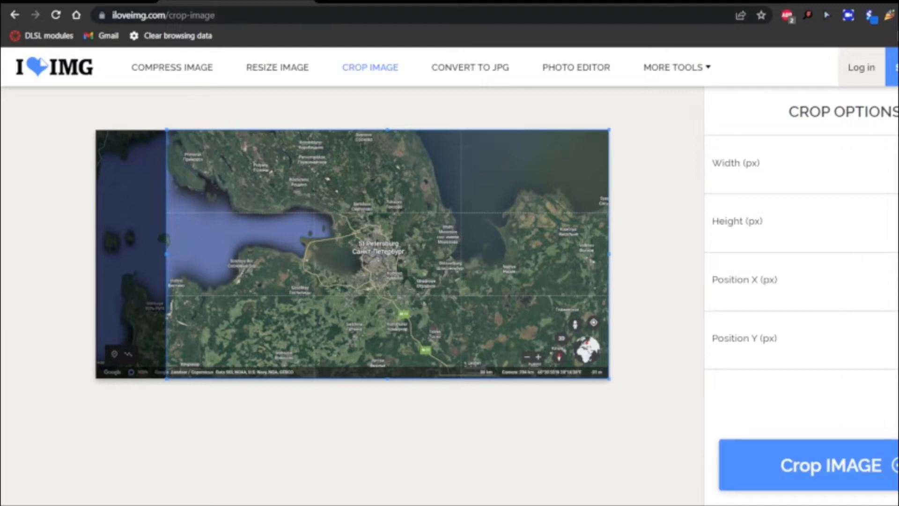
click(831, 465)
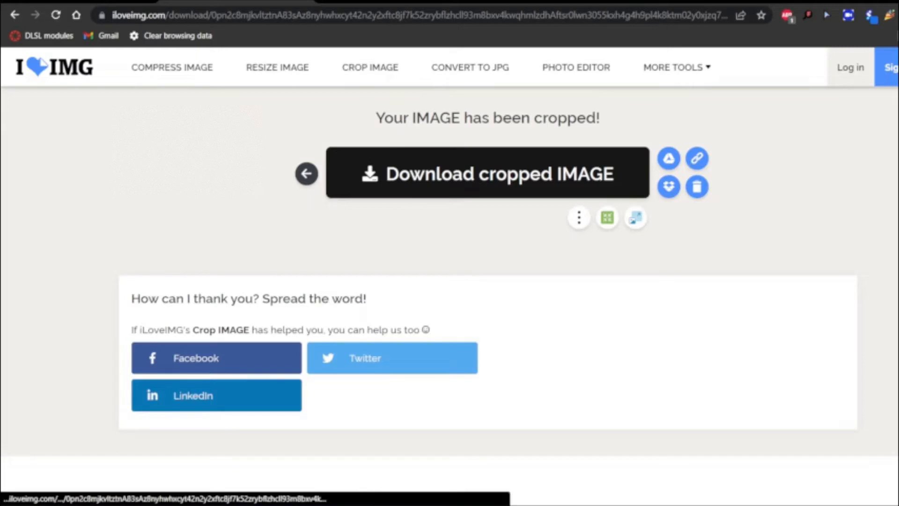
click(185, 99)
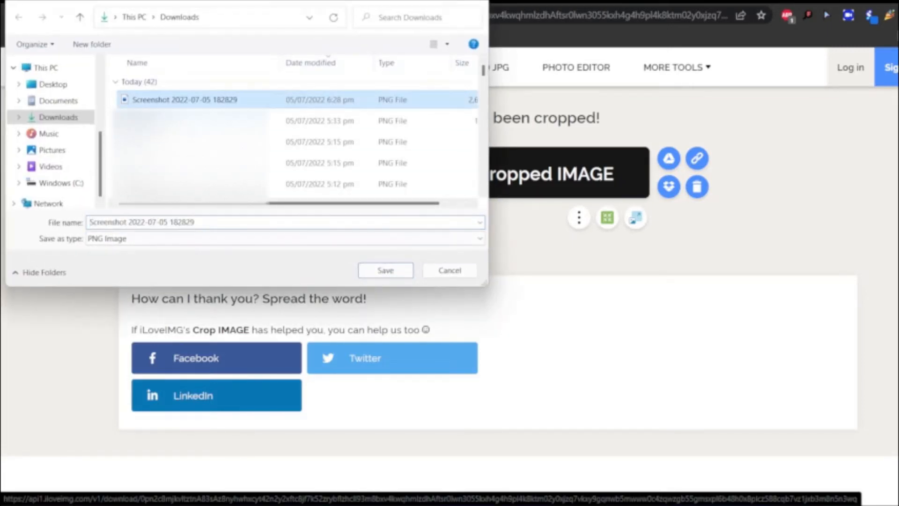
click(386, 270)
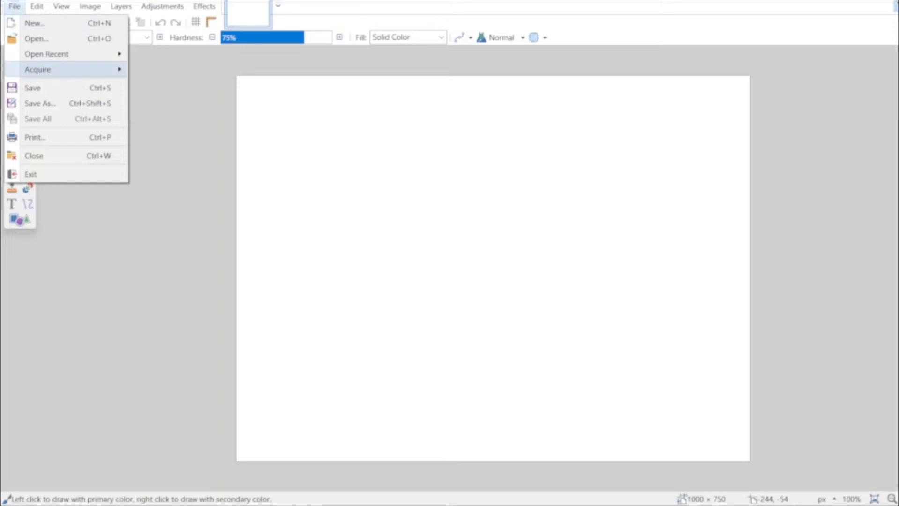
click(36, 37)
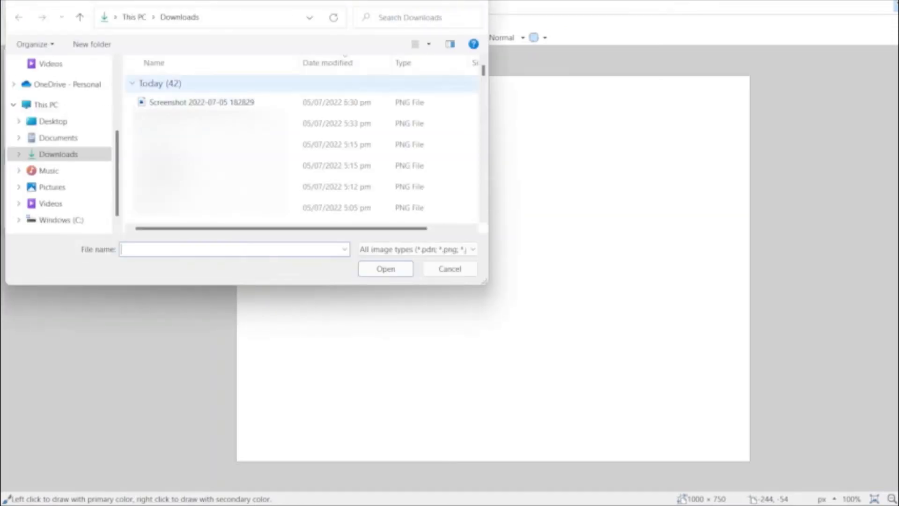
click(202, 102)
key(Return)
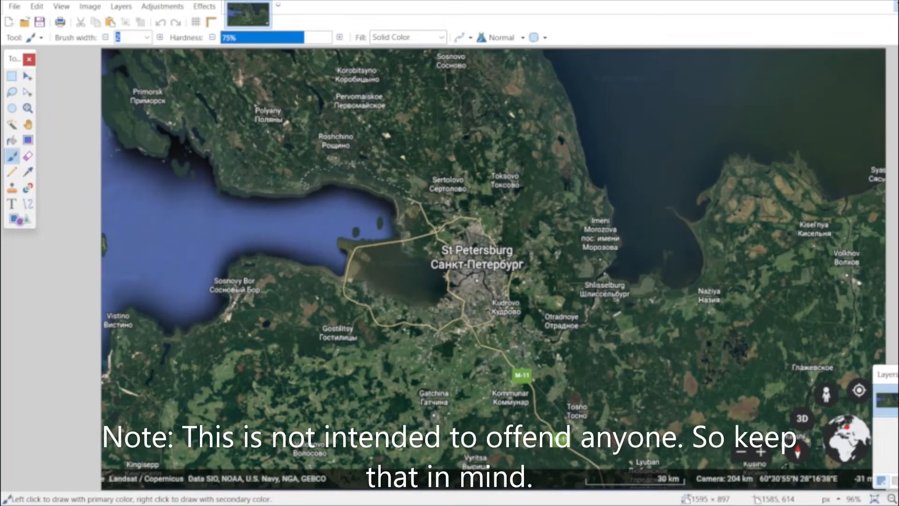
Add a new layer above the map image and lower its opacity in the layer properties.
key(ctrl+shift+n)
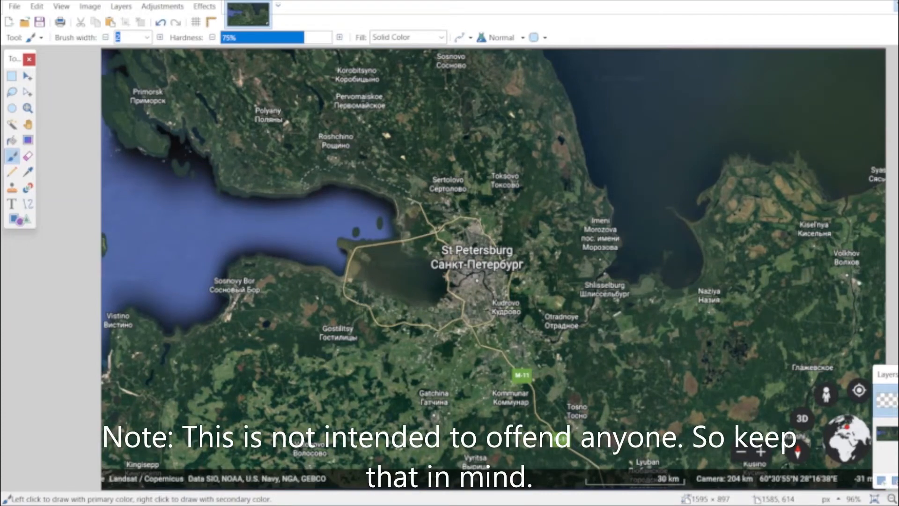
key(F4)
drag(529, 282, 454, 282)
click(498, 309)
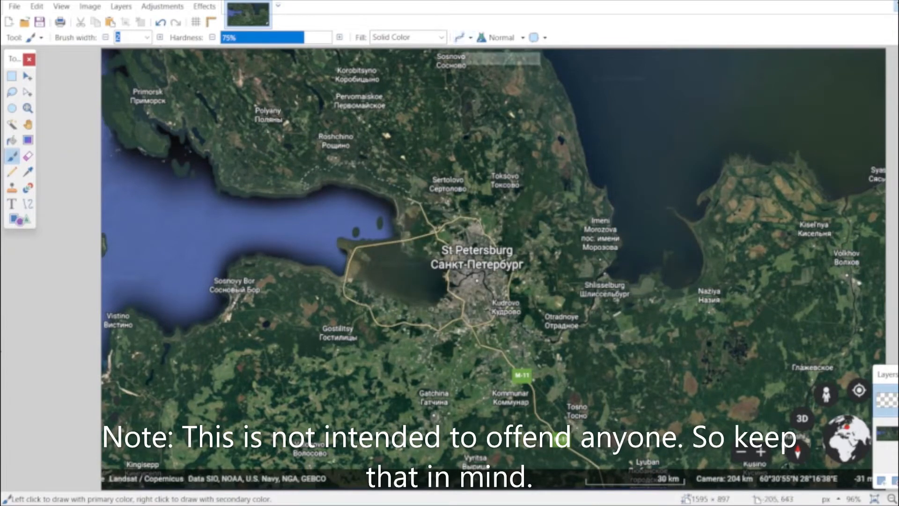
Set the primary colour to red and the secondary colour to blue for the Paintbrush.
key(F8)
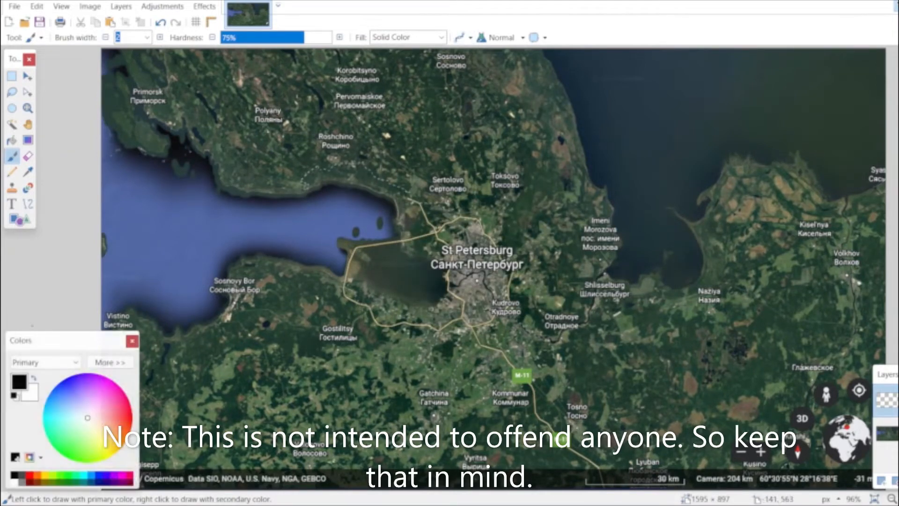
click(31, 393)
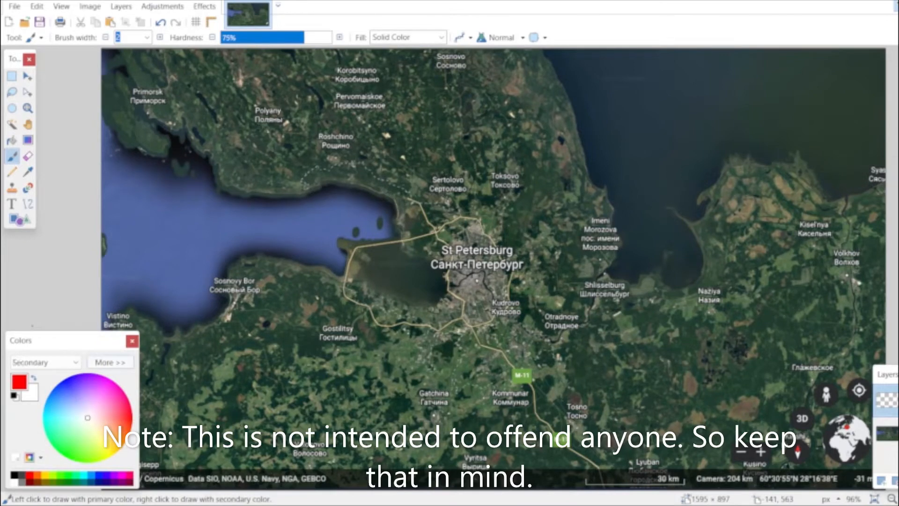
click(110, 362)
click(108, 347)
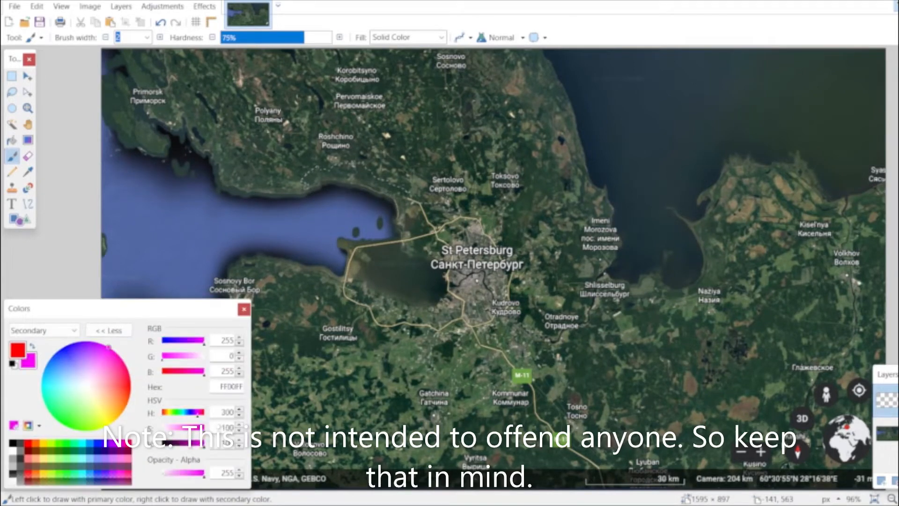
click(63, 347)
click(109, 330)
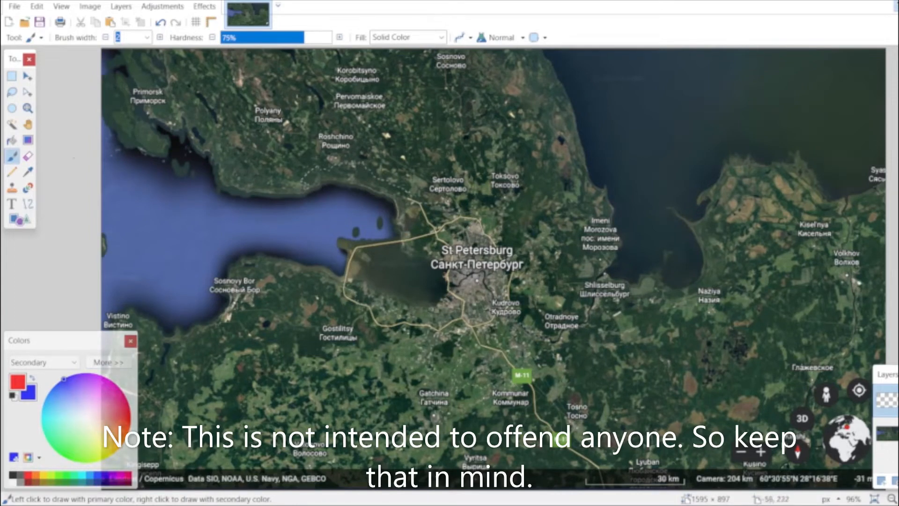
click(28, 125)
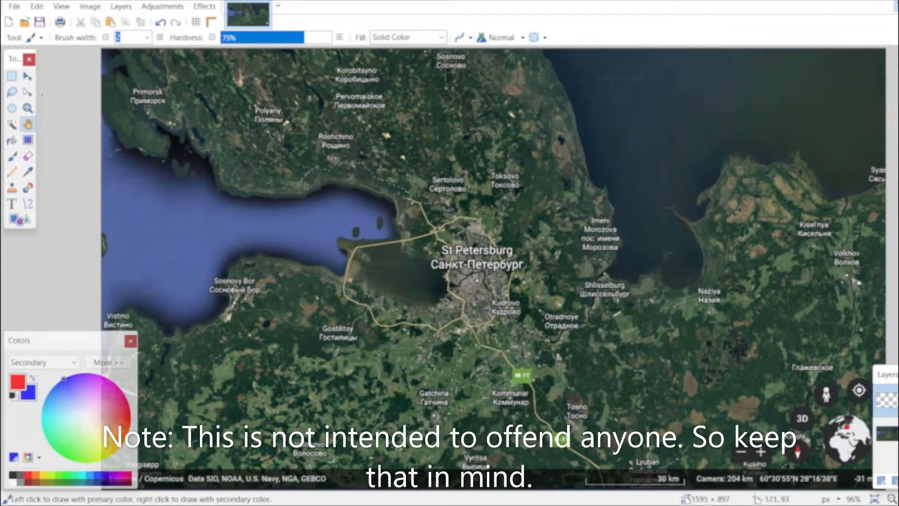
click(12, 156)
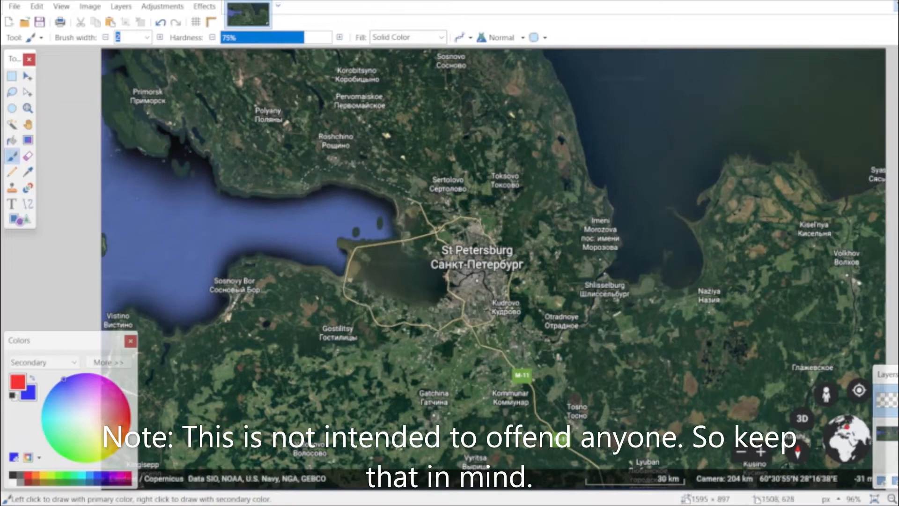
scroll(476, 258, up, 3)
scroll(450, 262, up, 5)
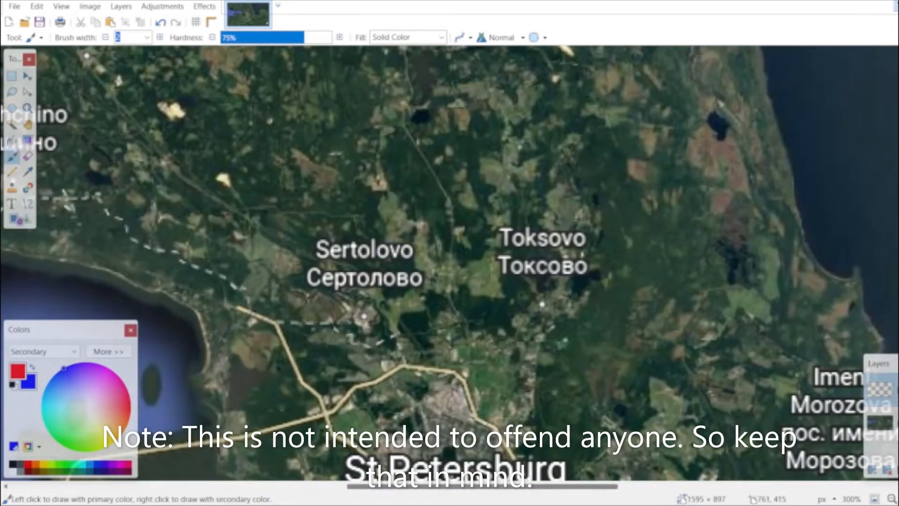
scroll(449, 262, up, 5)
scroll(450, 262, left, 5)
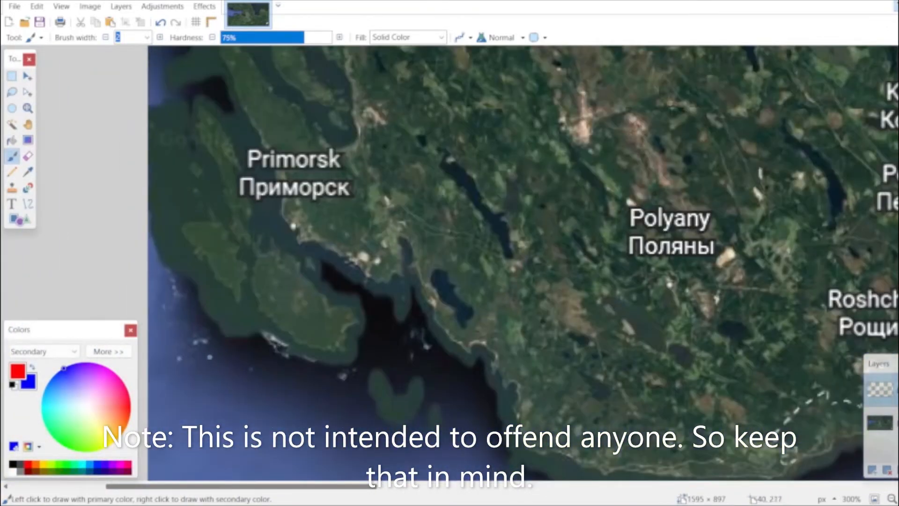
scroll(220, 158, up, 3)
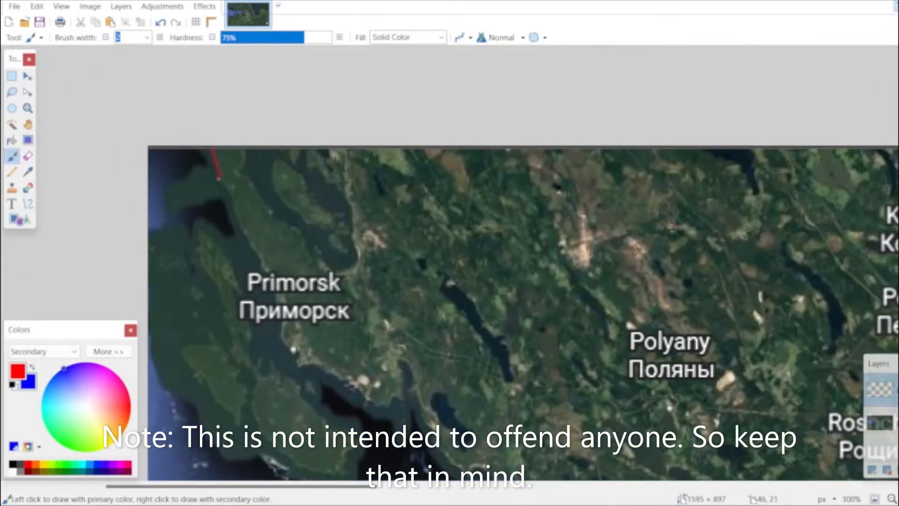
drag(224, 198, 209, 221)
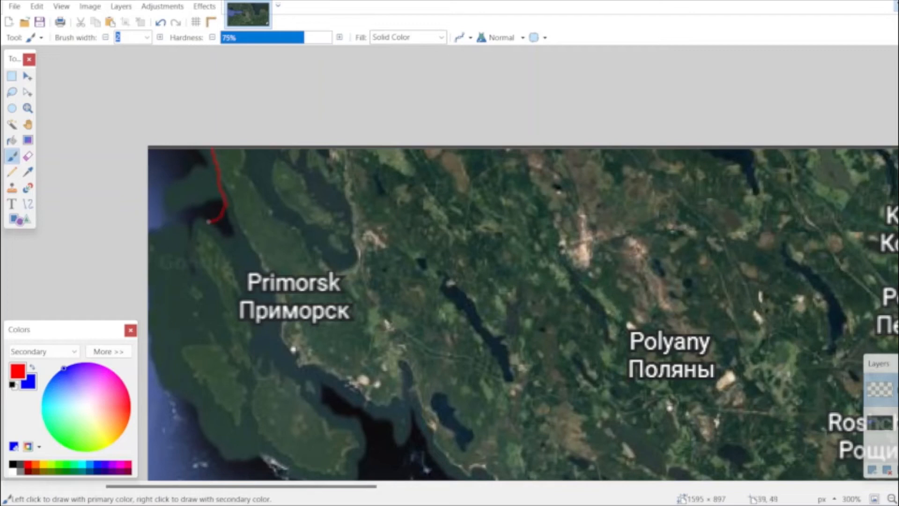
key(ctrl+z)
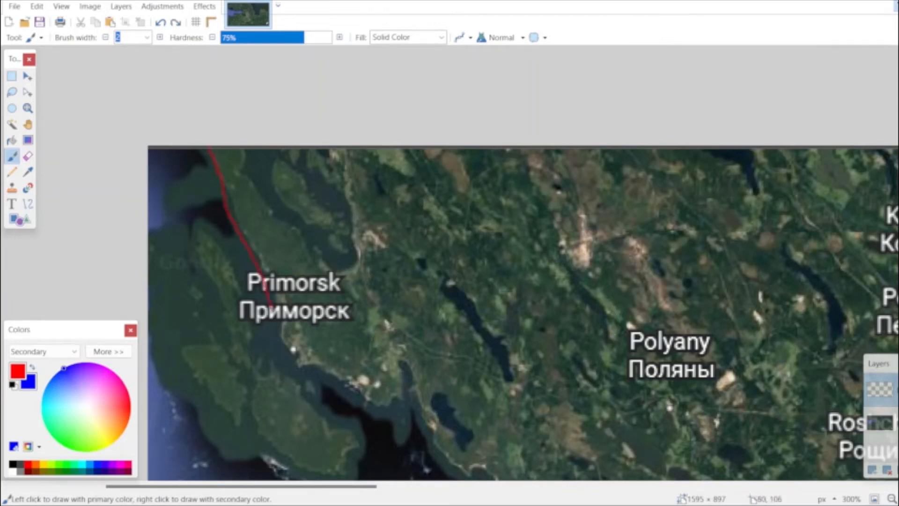
drag(273, 309, 296, 361)
drag(393, 418, 451, 478)
scroll(452, 477, down, 5)
scroll(454, 283, up, 3)
key(ctrl+z)
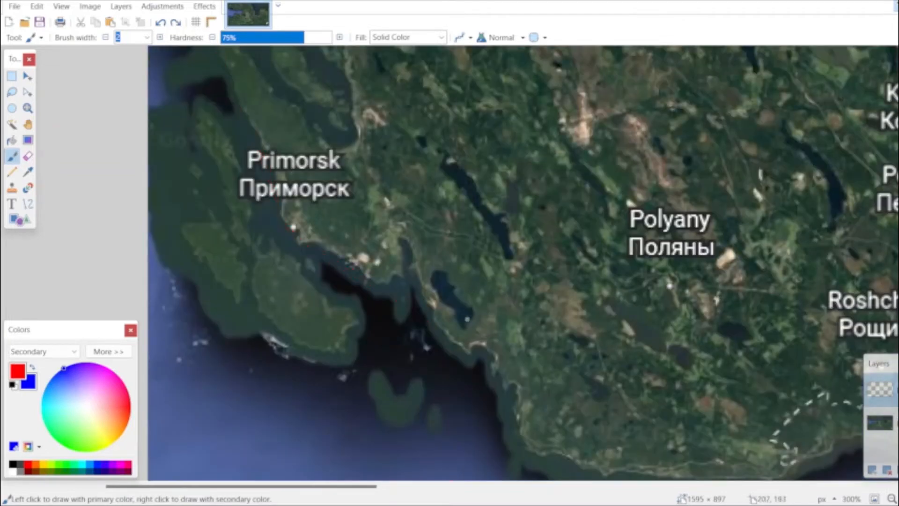
Trace the mainland coast in red from the map's upper edge past Primorsk and along the shore south of Polyany.
drag(463, 356, 396, 300)
drag(252, 142, 242, 121)
scroll(249, 215, up, 3)
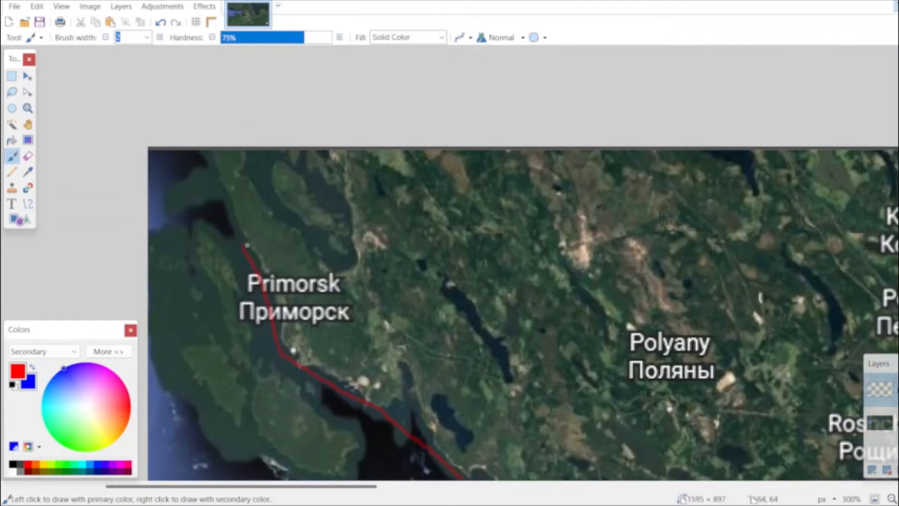
scroll(237, 180, down, 3)
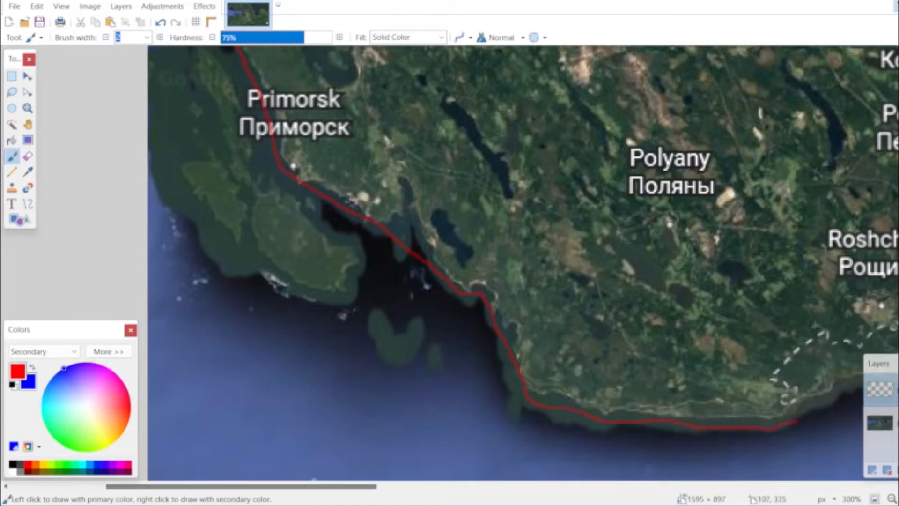
scroll(307, 253, right, 7)
scroll(307, 252, down, 3)
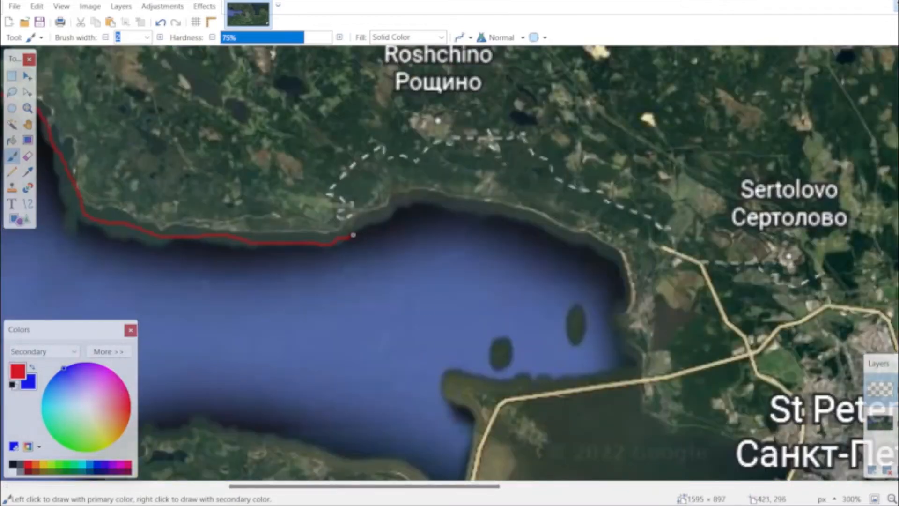
Continue the red coastline below Roshchino to the gulf's eastern end, and outline the island crossed by the road.
drag(364, 225, 402, 208)
mouse_move(455, 205)
mouse_down()
mouse_move(575, 243)
mouse_move(622, 271)
mouse_move(624, 322)
mouse_up()
mouse_move(464, 373)
mouse_down()
mouse_move(445, 388)
mouse_move(463, 410)
mouse_move(544, 457)
mouse_move(554, 453)
mouse_move(524, 399)
mouse_up()
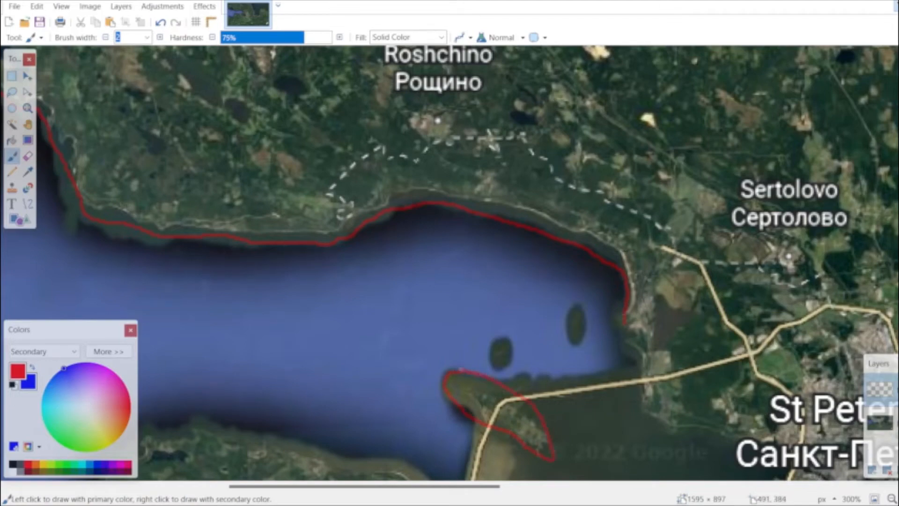
Trace the bay's shore around St Petersburg in red and back west along the gulf's southern coast.
scroll(477, 374, down, 3)
mouse_move(624, 200)
mouse_down()
mouse_move(657, 302)
mouse_move(705, 316)
mouse_move(773, 354)
mouse_move(776, 410)
mouse_move(733, 457)
mouse_up()
mouse_move(656, 444)
mouse_down()
mouse_move(509, 372)
mouse_move(431, 361)
mouse_move(352, 329)
mouse_move(193, 298)
mouse_up()
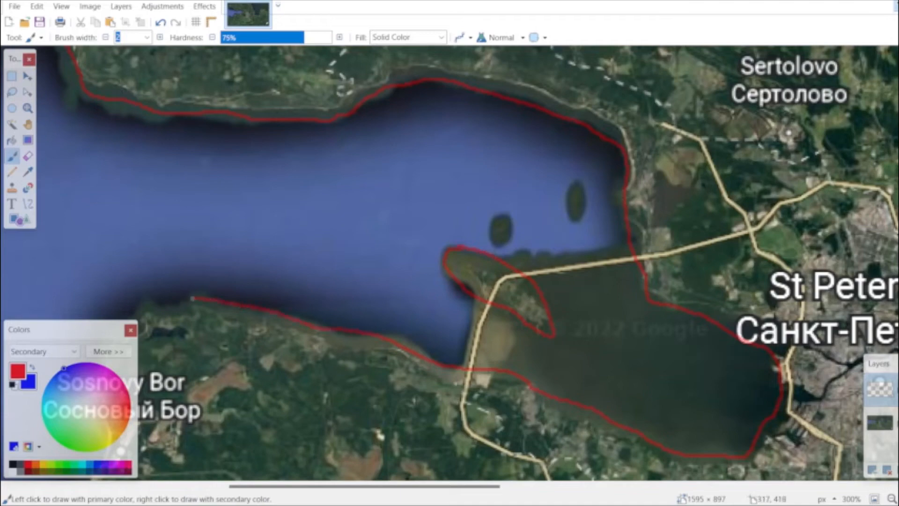
Trace the coast in red past Sosnovy Bor and around Vistino, and outline the small island on the map's western edge.
scroll(193, 298, down, 3)
drag(366, 486, 226, 486)
mouse_move(718, 183)
mouse_down()
mouse_move(701, 175)
mouse_move(670, 182)
mouse_move(600, 233)
mouse_move(590, 274)
mouse_move(602, 319)
mouse_move(585, 360)
mouse_move(557, 377)
mouse_move(466, 410)
mouse_move(444, 400)
mouse_move(424, 423)
mouse_move(401, 416)
mouse_move(346, 353)
mouse_move(299, 346)
mouse_up()
scroll(300, 347, down, 4)
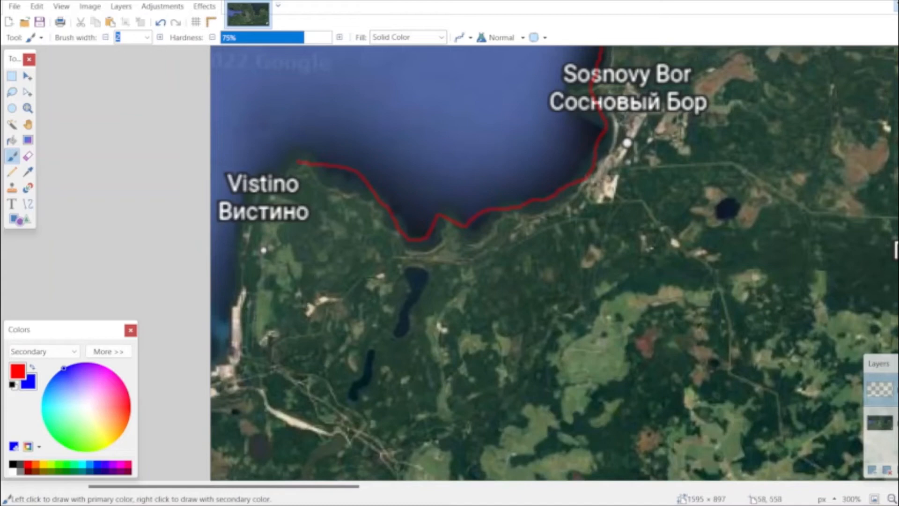
drag(247, 203, 227, 314)
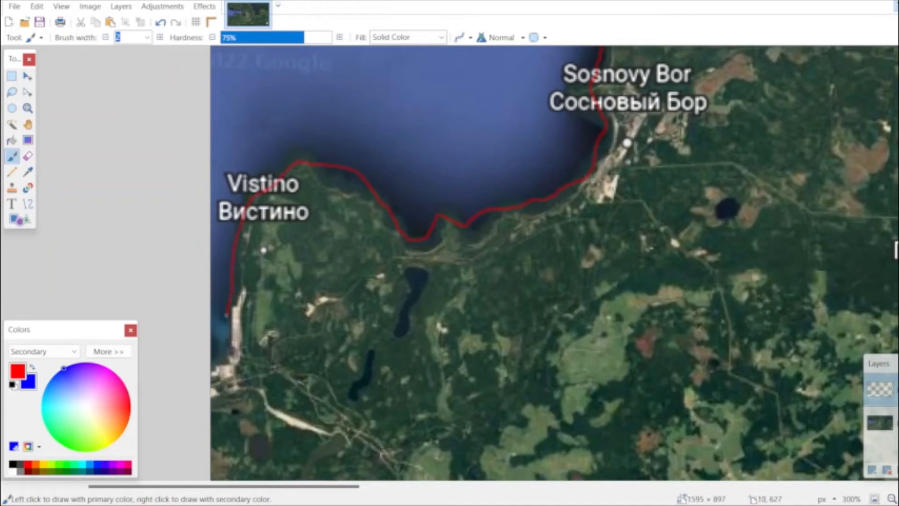
scroll(401, 283, up, 8)
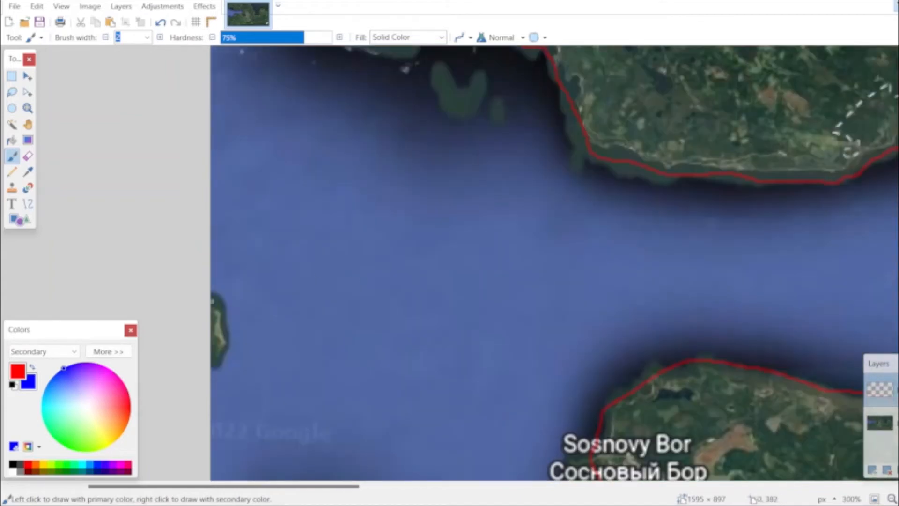
drag(225, 335, 212, 361)
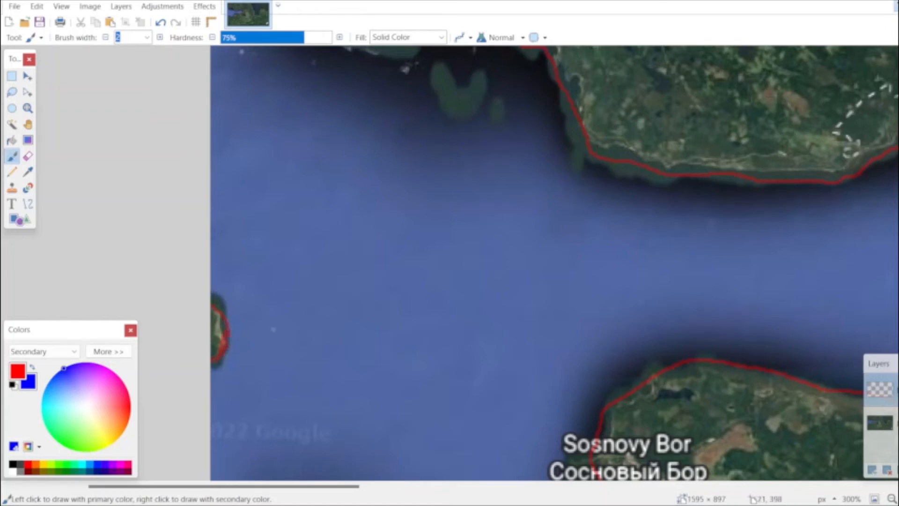
Outline the three islands off Primorsk in red as separate closed shapes.
scroll(366, 328, up, 10)
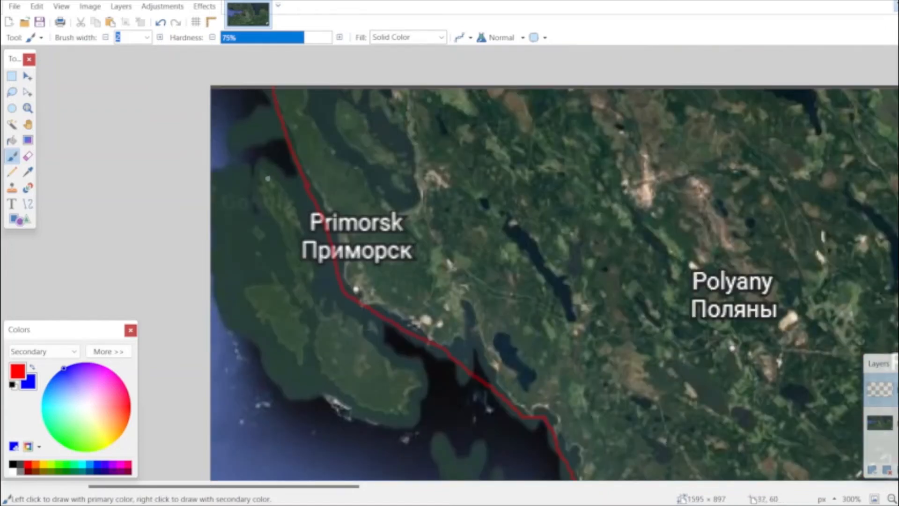
scroll(268, 178, down, 1)
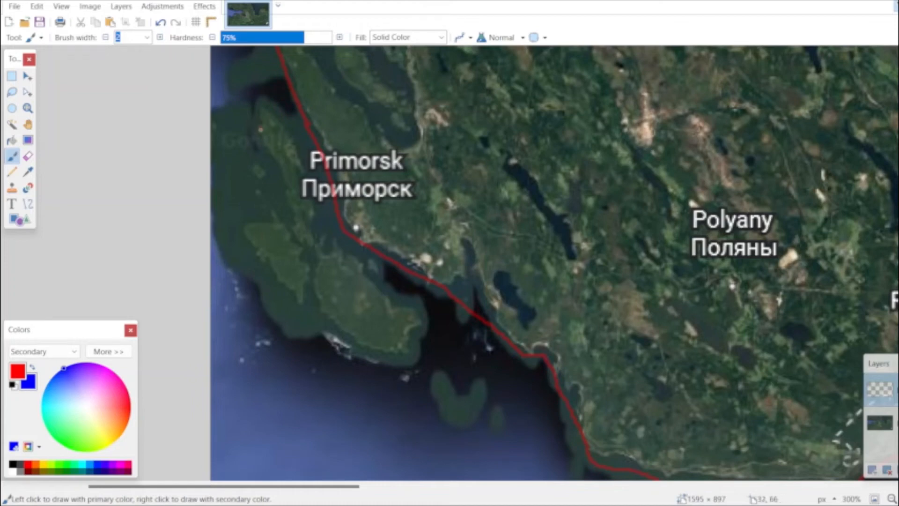
mouse_move(261, 130)
mouse_down()
mouse_move(264, 163)
mouse_move(297, 237)
mouse_move(321, 195)
mouse_up()
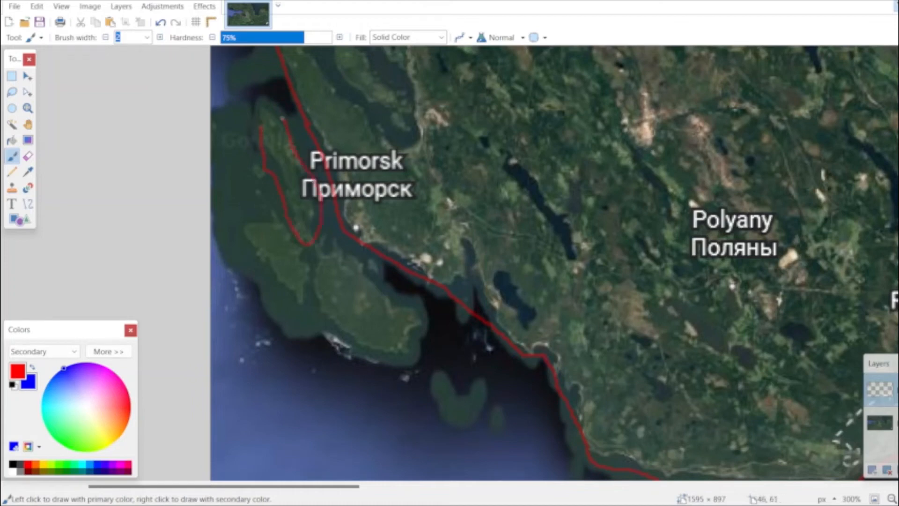
drag(283, 118, 258, 132)
mouse_move(261, 218)
mouse_down()
mouse_move(244, 233)
mouse_move(293, 301)
mouse_move(305, 292)
mouse_move(309, 256)
mouse_move(261, 216)
mouse_up()
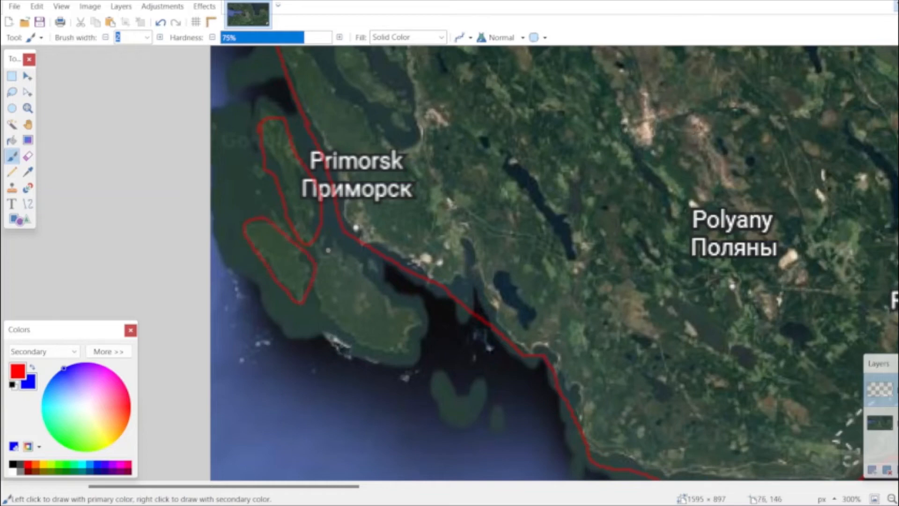
drag(328, 250, 318, 308)
mouse_move(391, 349)
mouse_down()
mouse_move(429, 337)
mouse_move(428, 320)
mouse_move(336, 251)
mouse_up()
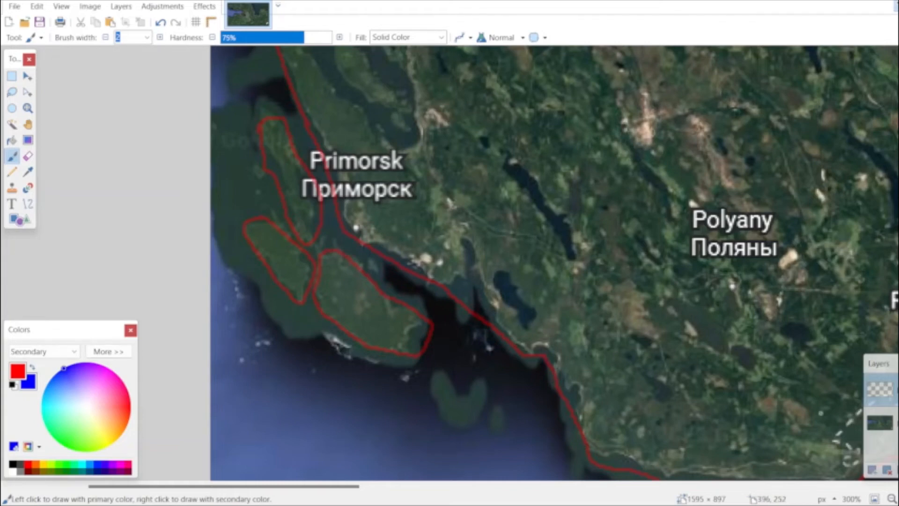
Trace the eastern lake's western shore in red from the map's upper edge past Imeni Morozova to Shlisselburg.
scroll(488, 267, down, 5)
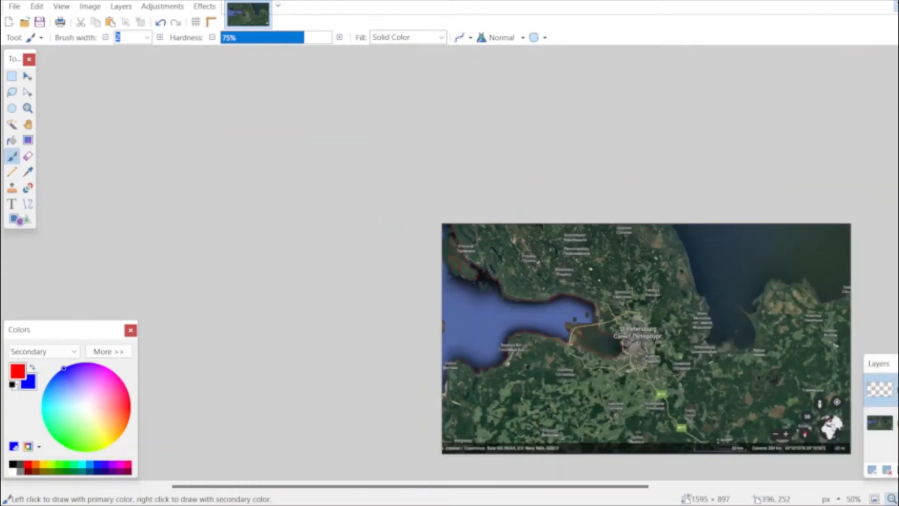
scroll(488, 263, up, 3)
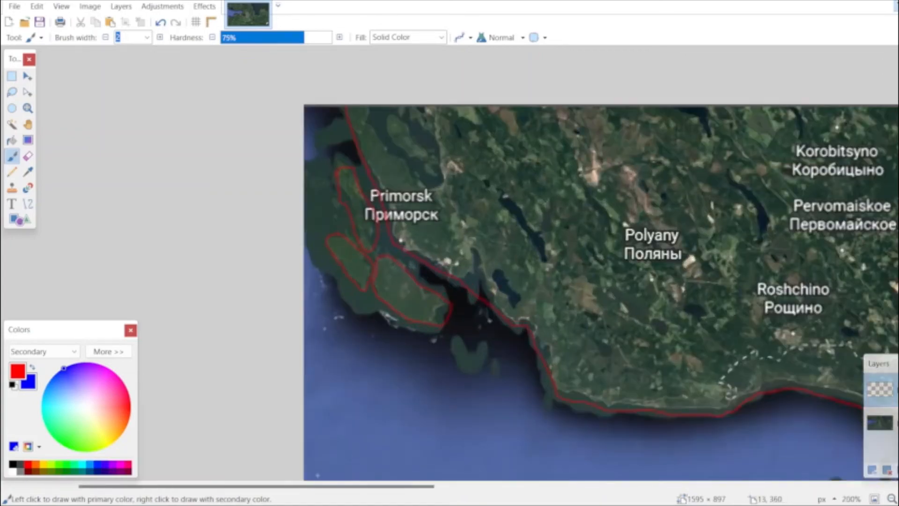
scroll(449, 292, right, 10)
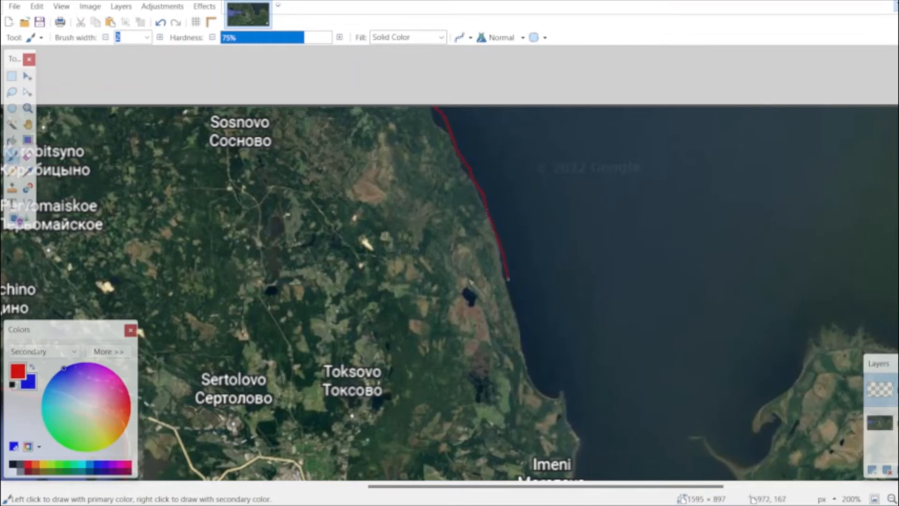
drag(531, 369, 556, 392)
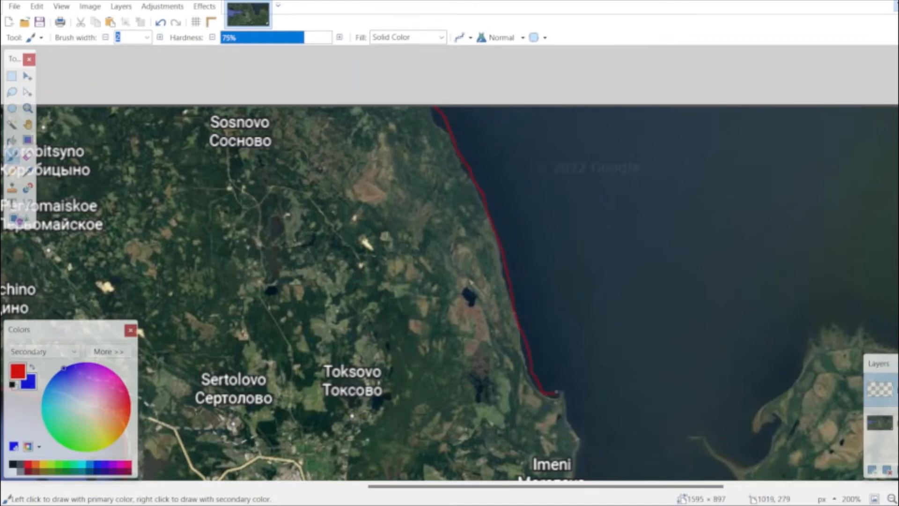
scroll(580, 434, down, 5)
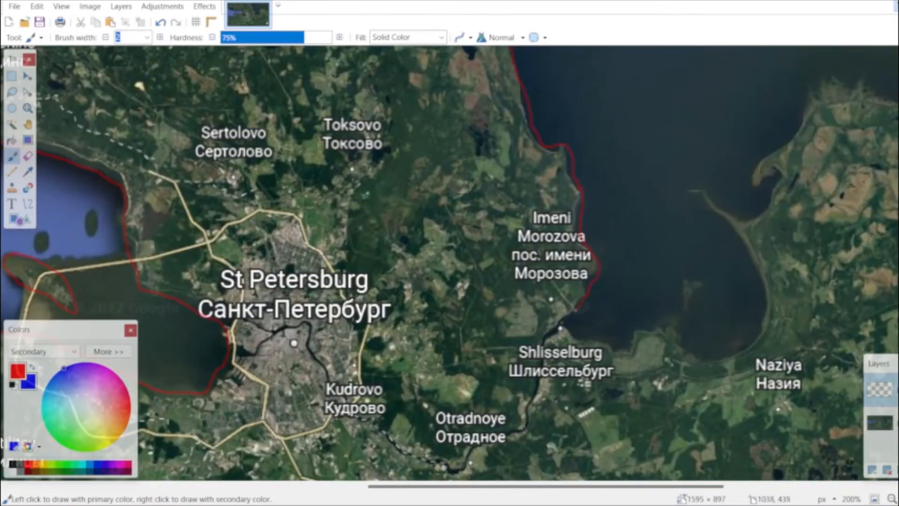
Trace the lake's southern and eastern shore in red from Shlisselburg, around the peninsula near Kisel'nya, to the map's eastern edge.
mouse_move(612, 344)
mouse_down()
mouse_move(619, 349)
mouse_move(638, 331)
mouse_up()
drag(715, 358, 730, 351)
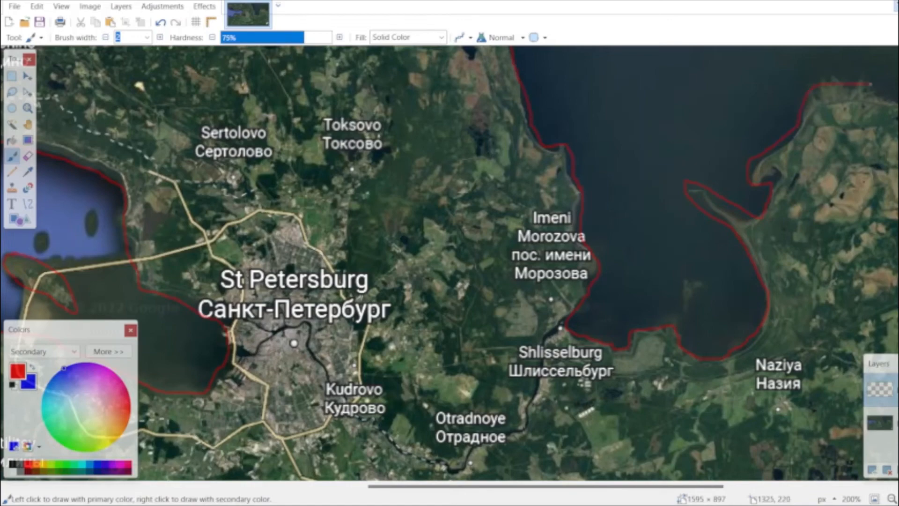
drag(511, 486, 688, 486)
scroll(604, 318, up, 3)
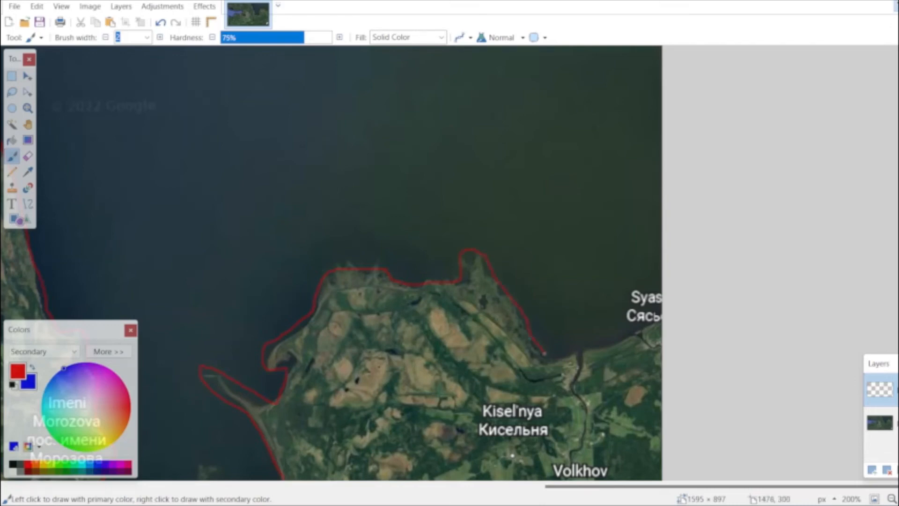
drag(581, 347, 653, 312)
Fill the outlined mainland, the islands off Primorsk and the island crossed by the road with red using the Paint Bucket.
click(11, 140)
click(550, 442)
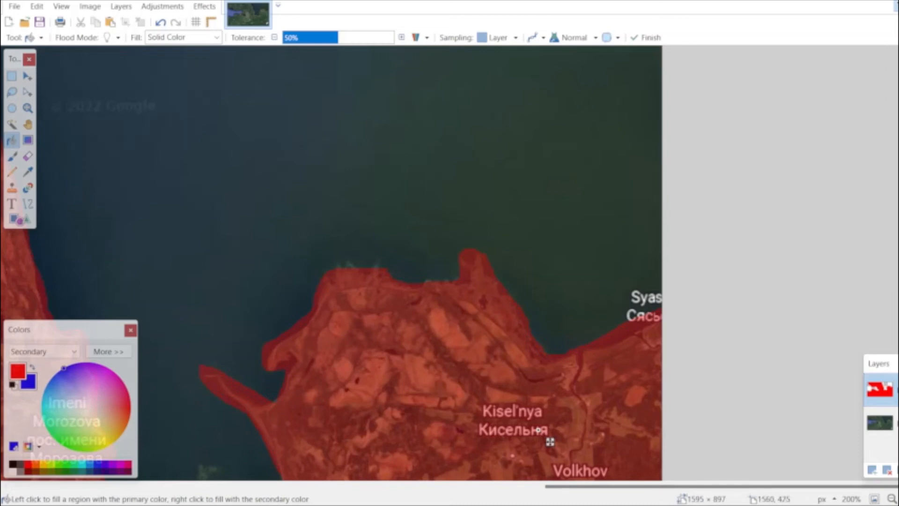
scroll(550, 441, left, 15)
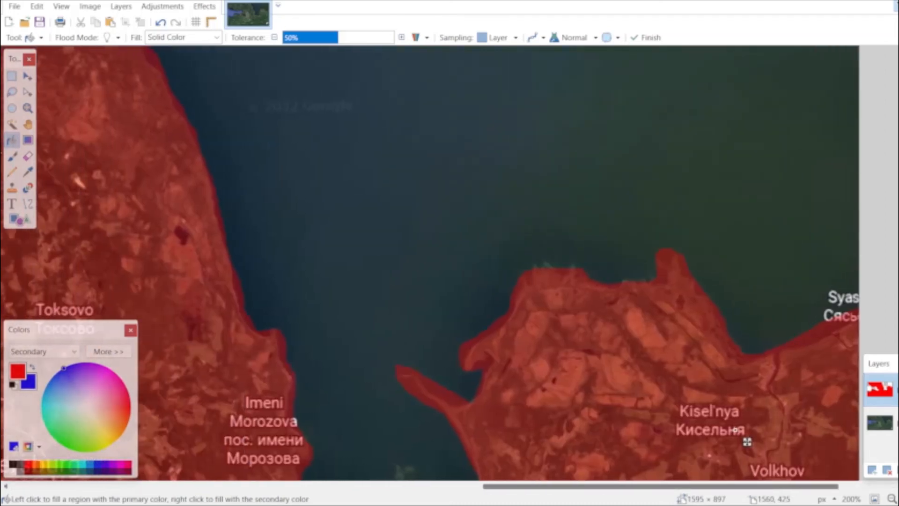
scroll(550, 441, left, 2)
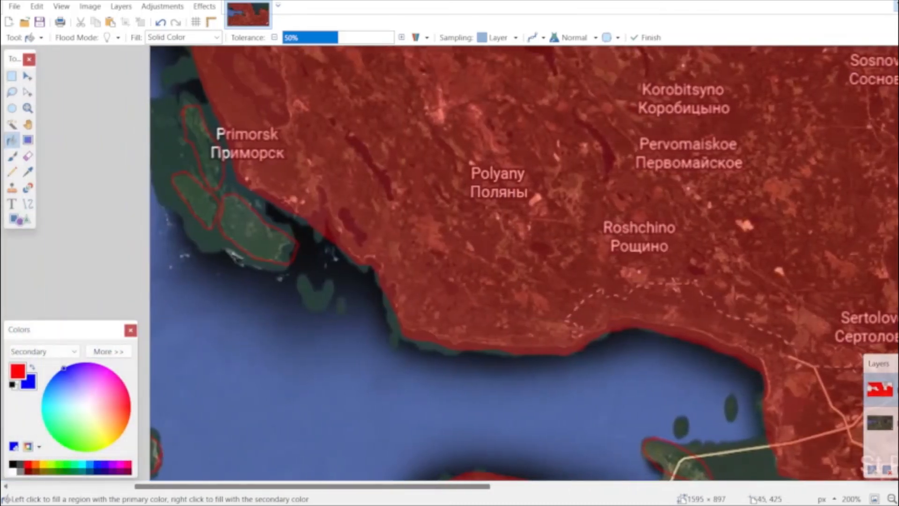
click(202, 200)
click(247, 229)
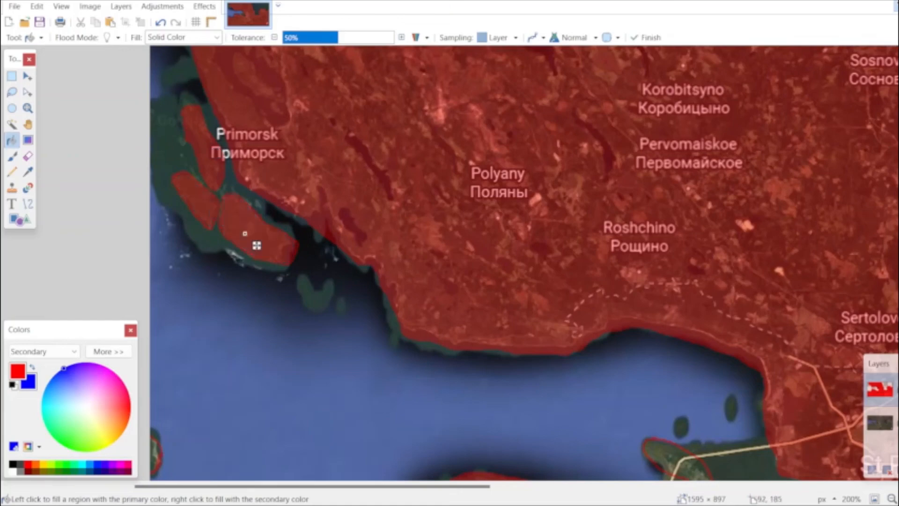
scroll(253, 122, down, 3)
click(674, 337)
Draw a blue border from the coast through Polyany to the map's upper edge, and fill the land west of it and Primorsk's two northwestern islands blue.
scroll(675, 337, up, 5)
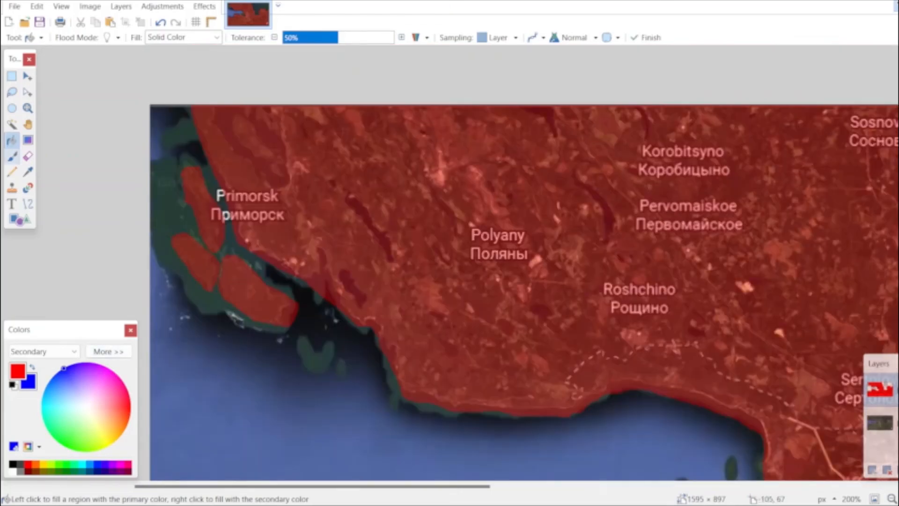
click(13, 156)
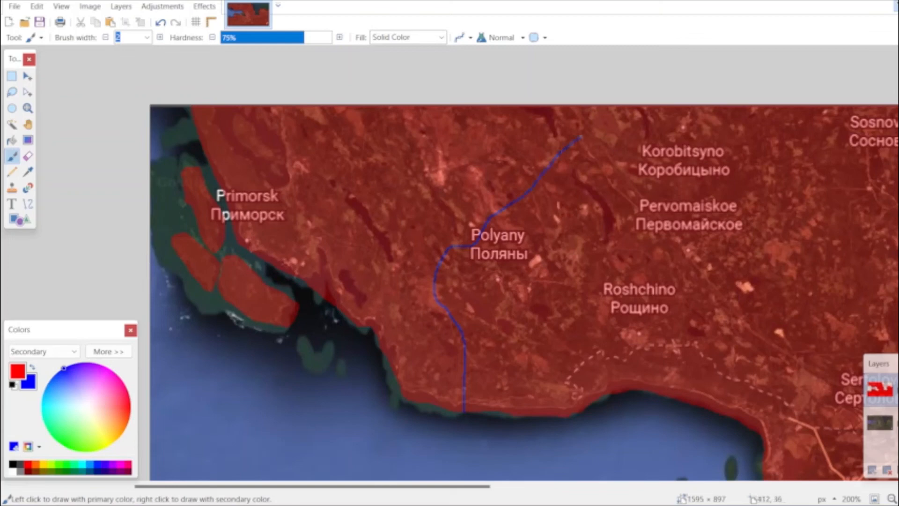
click(12, 140)
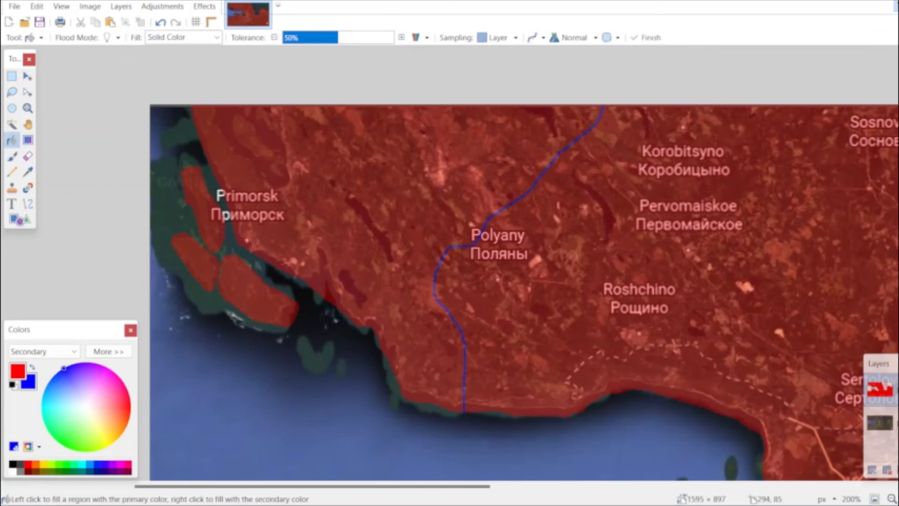
click(403, 198)
right_click(210, 209)
right_click(203, 257)
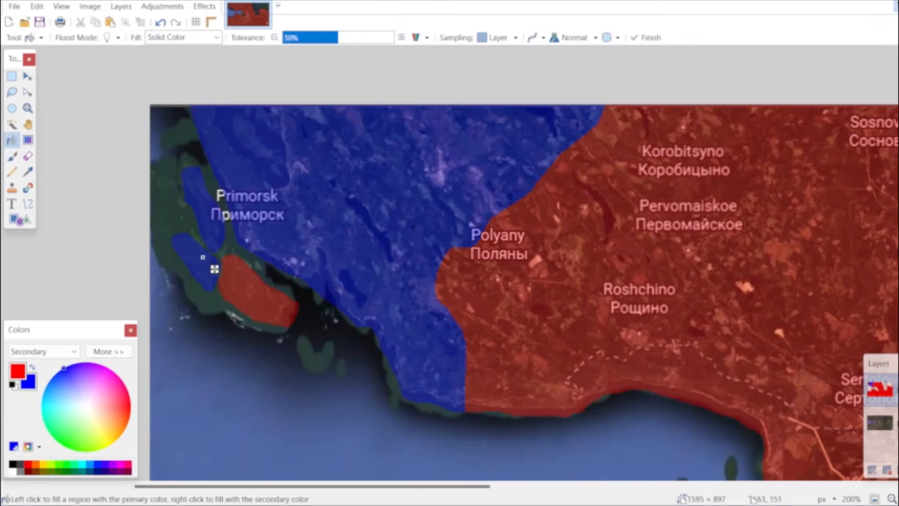
Fill the southeastern island off Primorsk and the small island at the map's western edge with blue.
right_click(260, 281)
scroll(271, 279, down, 7)
scroll(523, 263, up, 3)
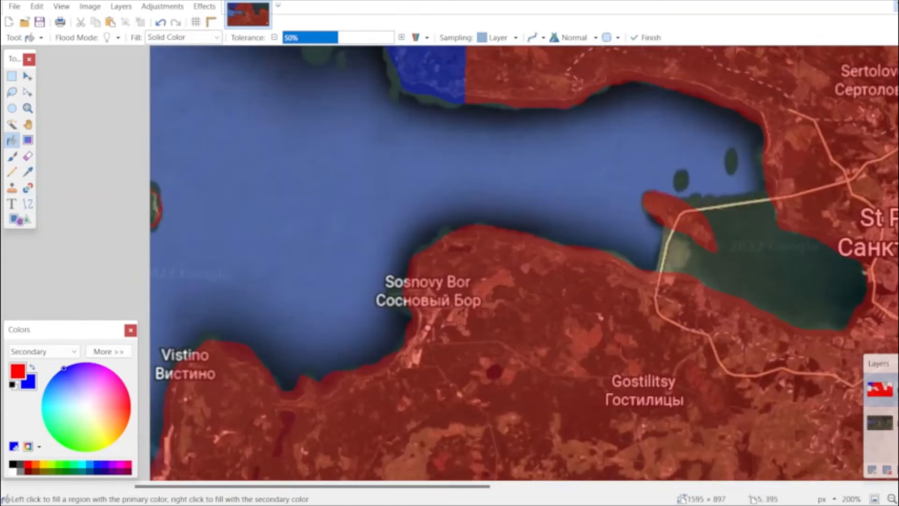
click(156, 203)
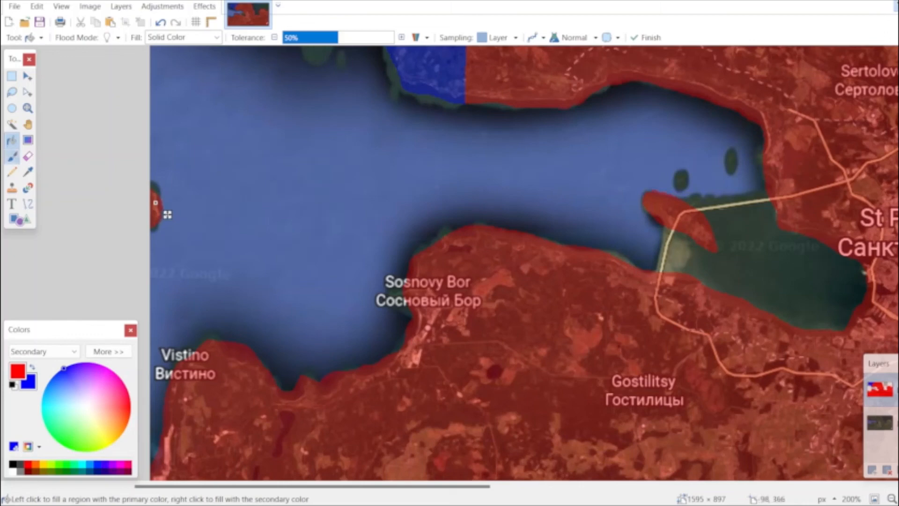
right_click(155, 205)
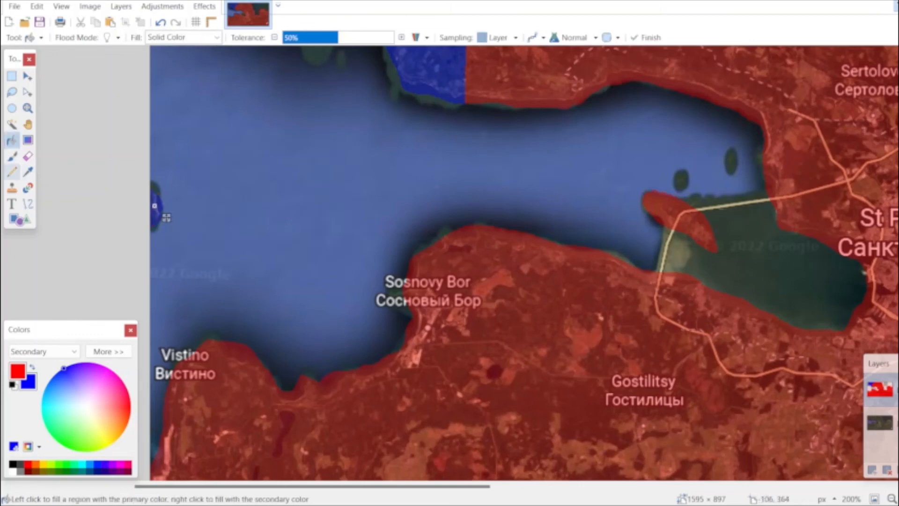
Draw a blue border from the coast east of Vistino past Volosovo to the map's lower edge, and fill the land west of it blue.
key(b)
scroll(302, 354, down, 3)
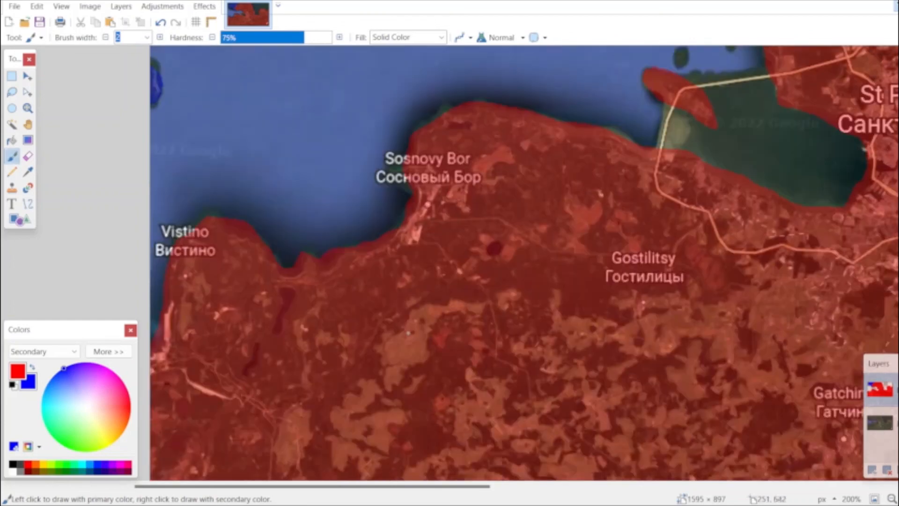
scroll(409, 332, down, 3)
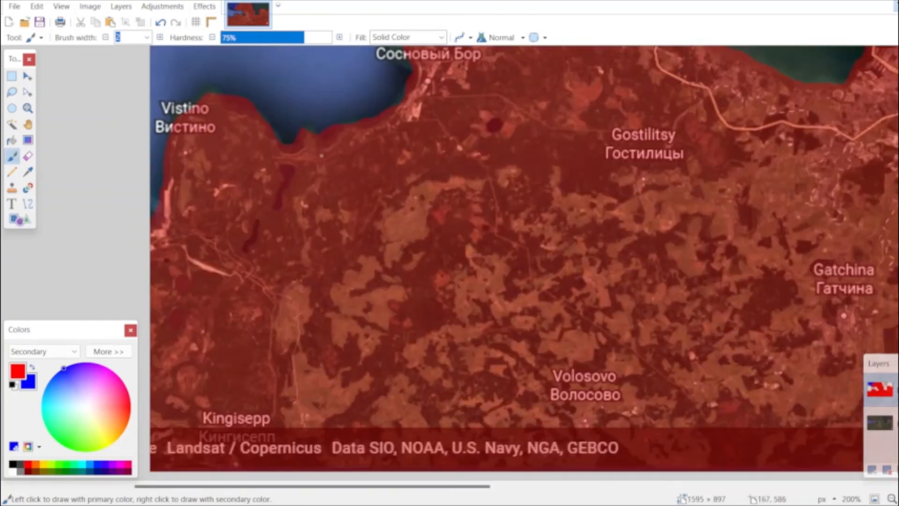
mouse_move(316, 133)
mouse_down()
mouse_move(333, 172)
mouse_move(384, 232)
mouse_move(390, 273)
mouse_move(487, 316)
mouse_up()
mouse_move(611, 364)
mouse_down()
mouse_move(607, 404)
mouse_move(541, 470)
mouse_up()
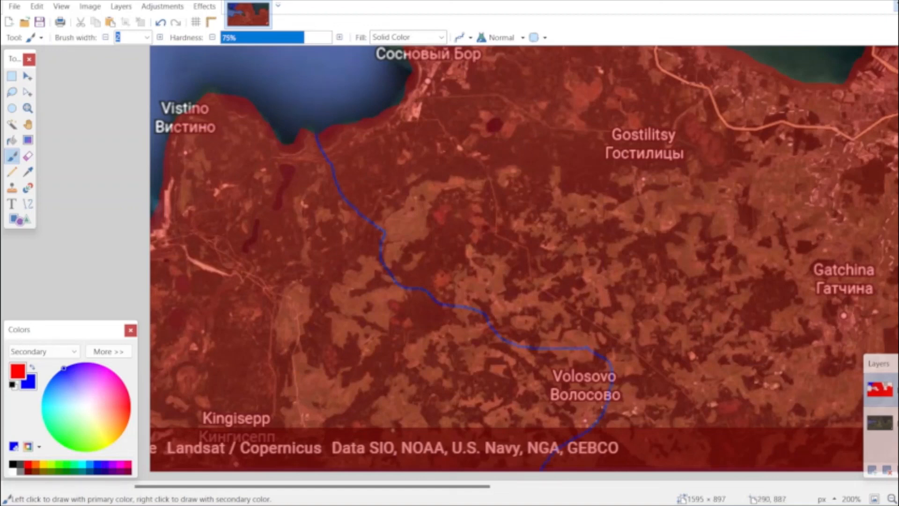
click(12, 140)
click(331, 303)
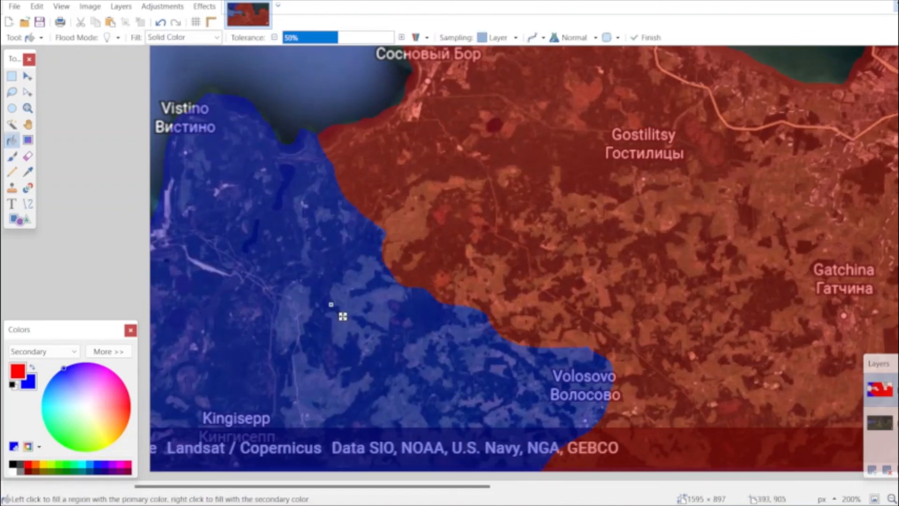